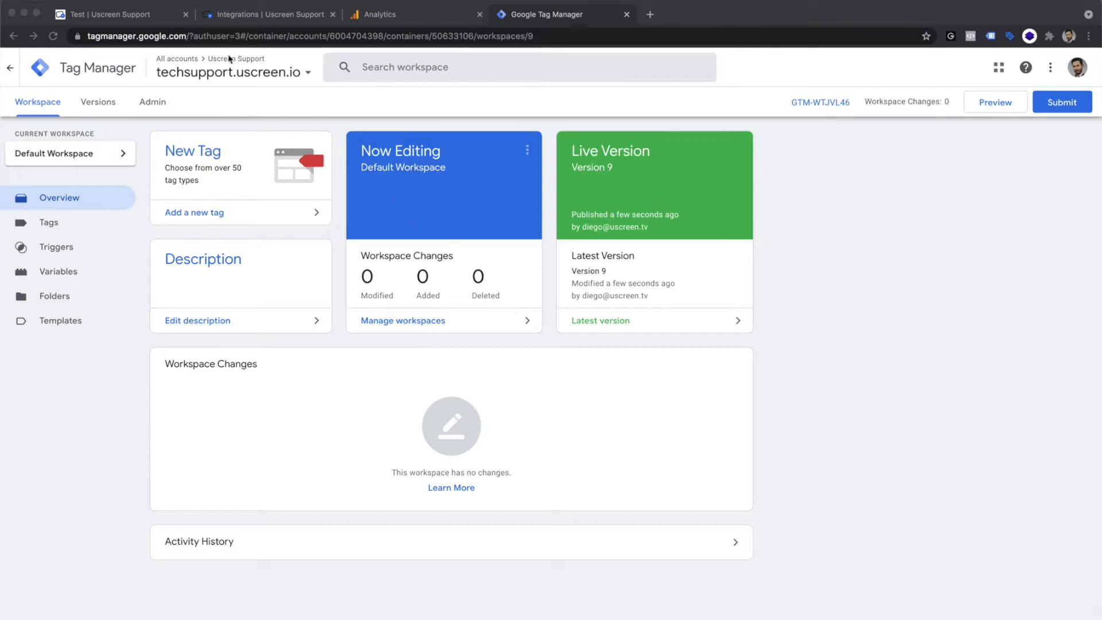
Step: Review the Uscreen video page, the Uscreen integrations page and the Google Analytics web stream details, and return to Google Tag Manager
left_click(147, 13)
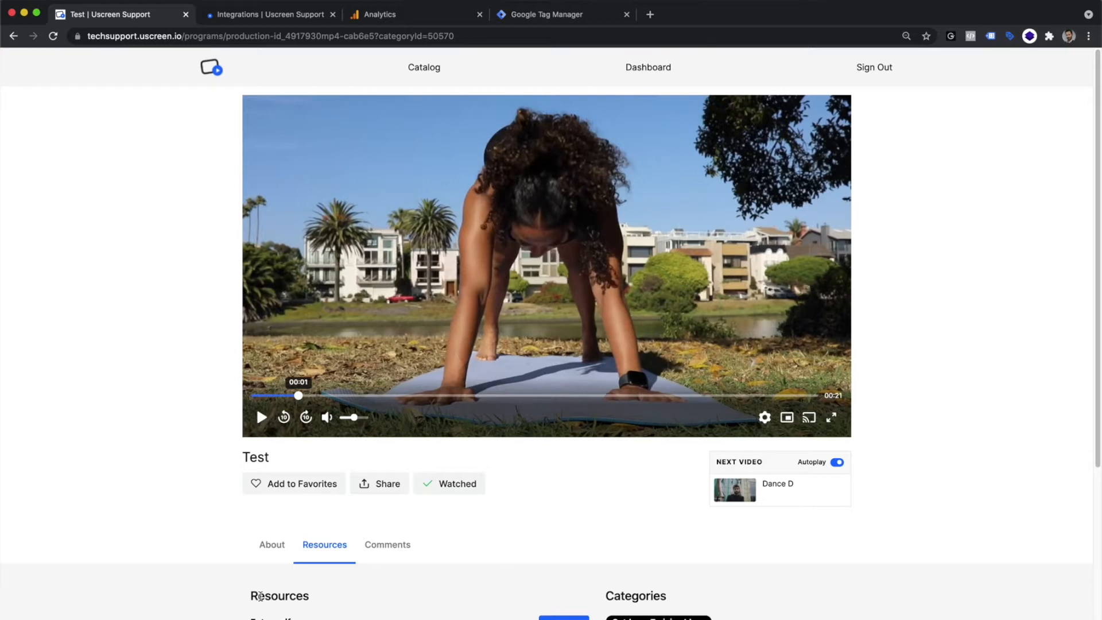
left_click(291, 14)
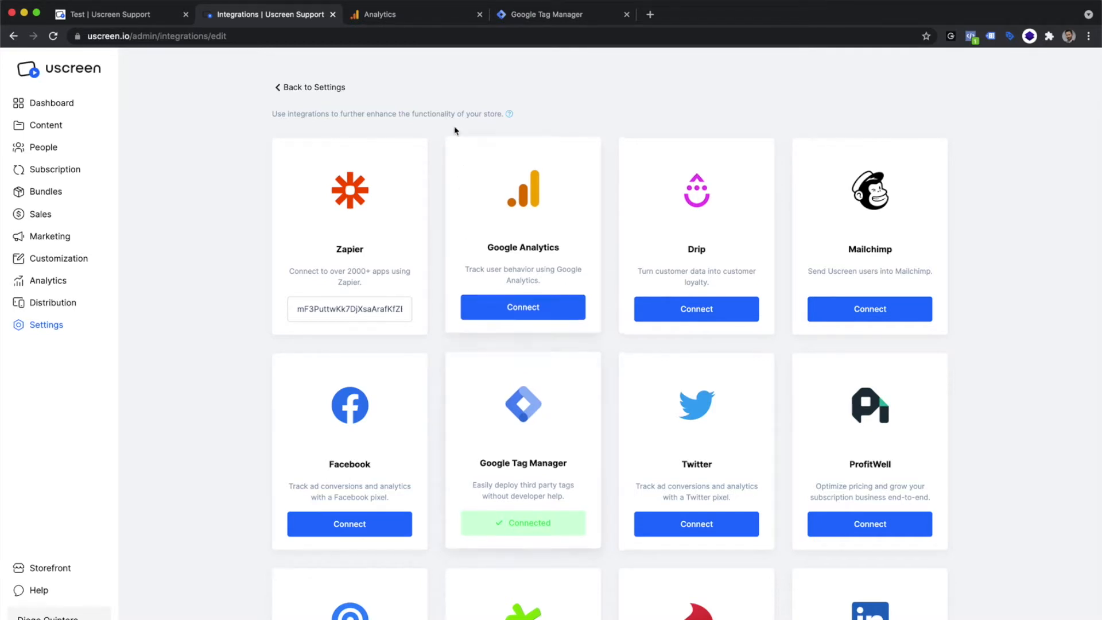
left_click(436, 19)
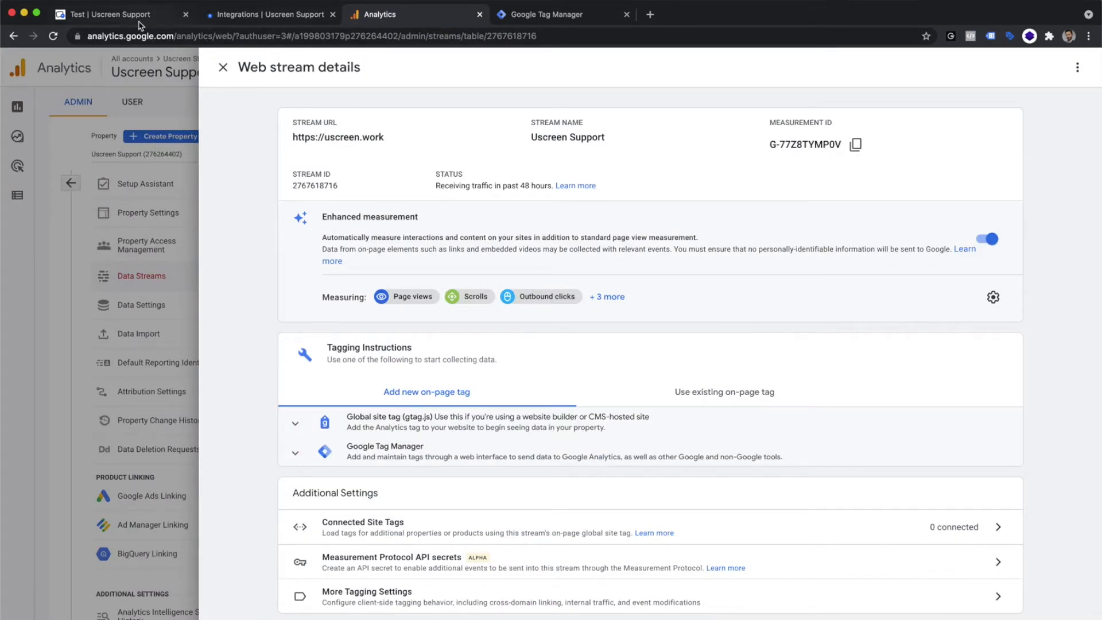
left_click(580, 17)
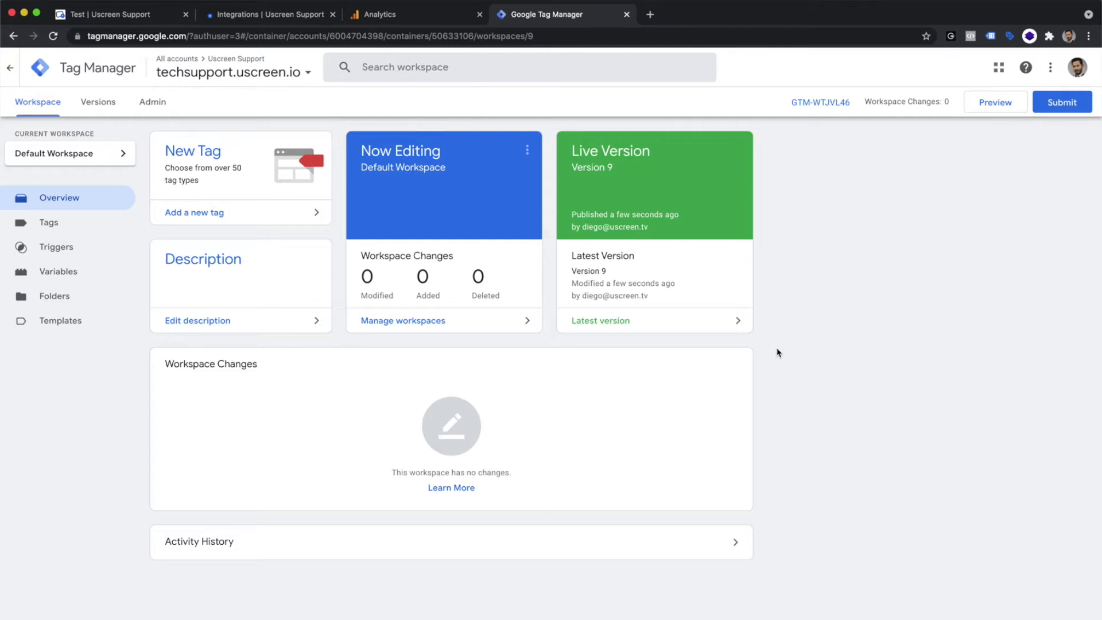
Step: Create a new tag with the Google Analytics: GA4 Configuration tag type
left_click(60, 228)
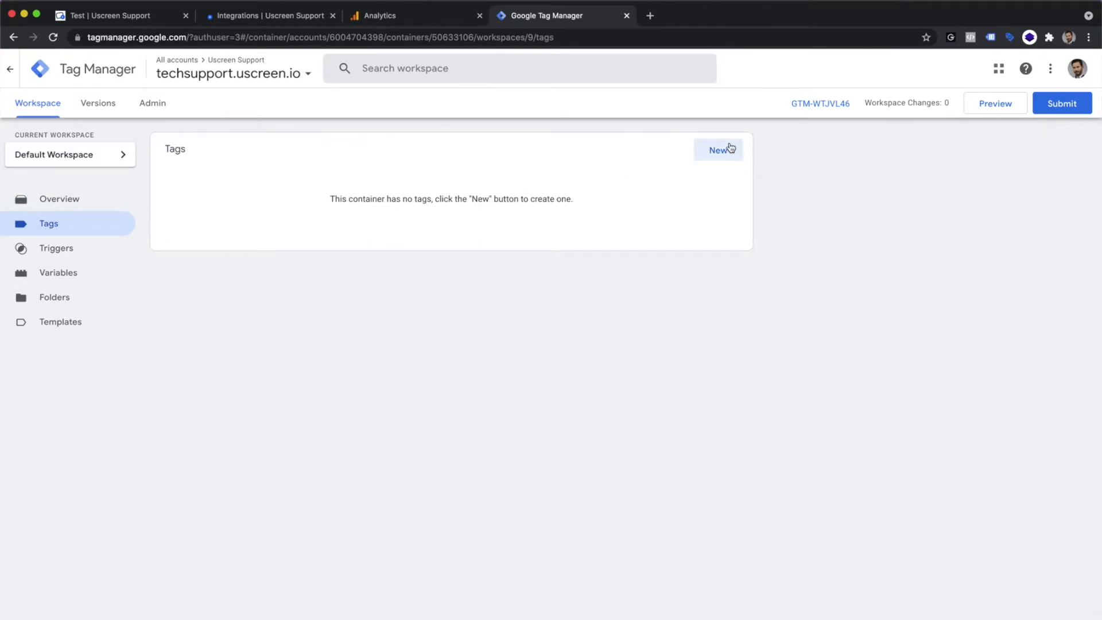
left_click(721, 149)
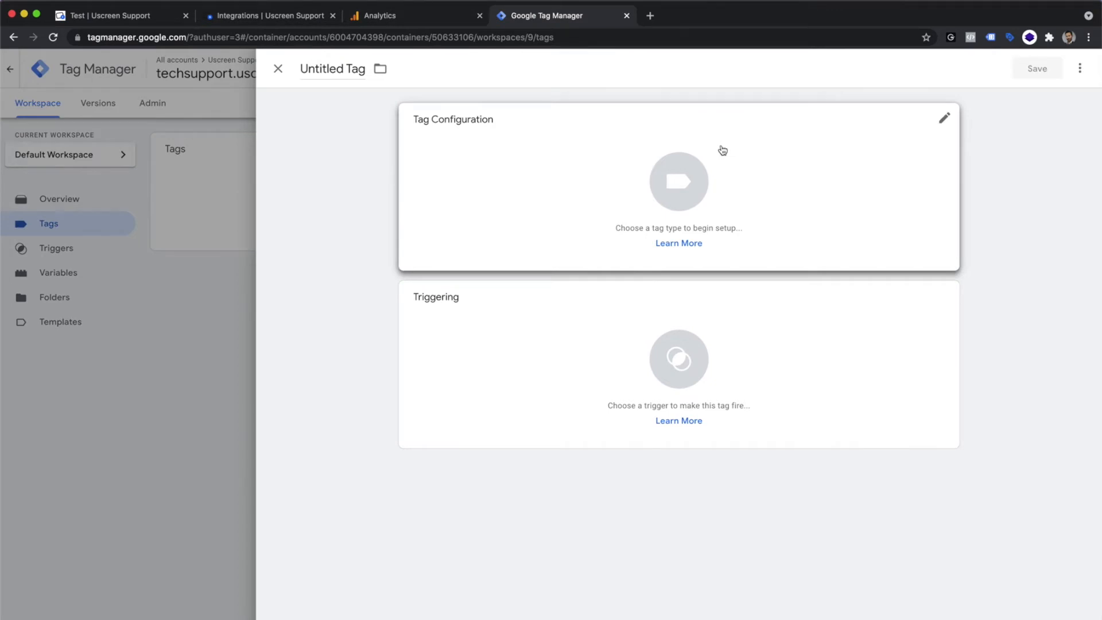
left_click(654, 155)
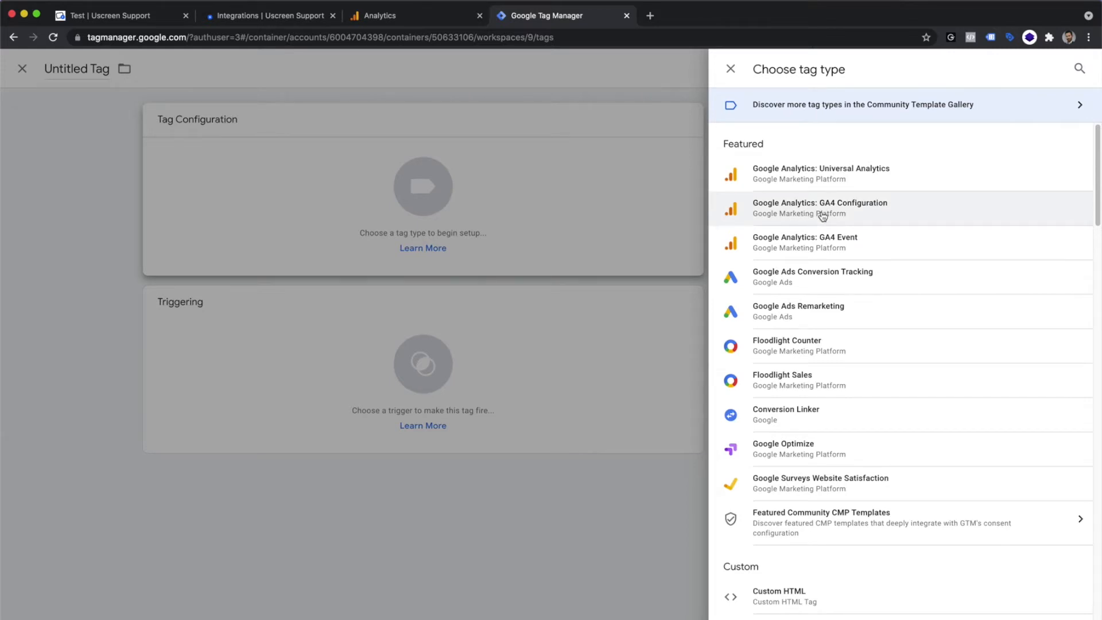
left_click(823, 216)
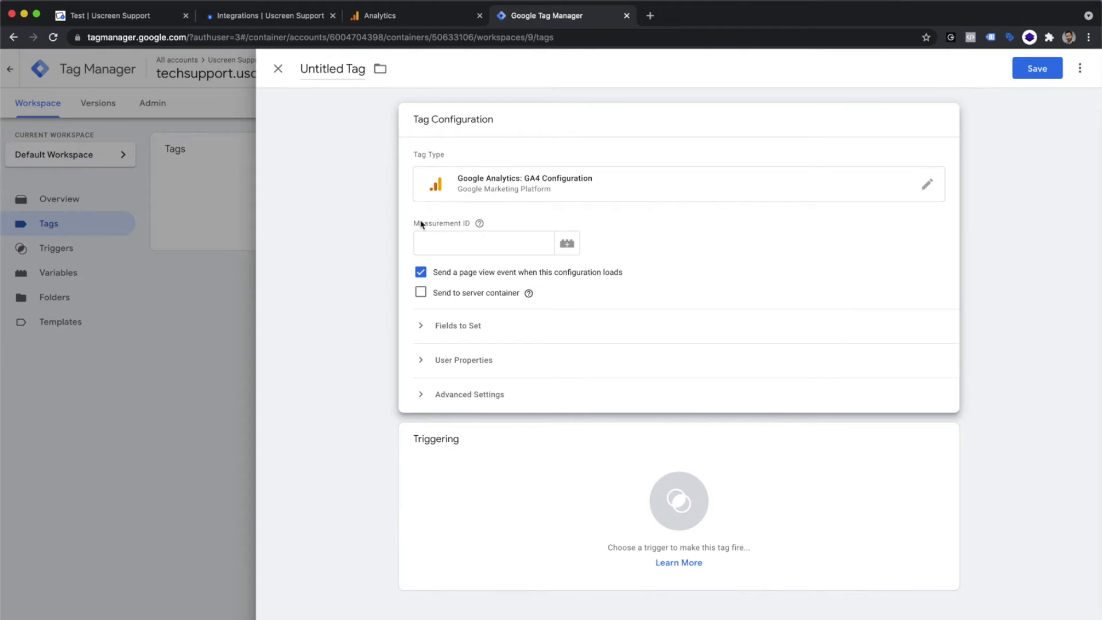
Step: Copy the web stream's measurement ID from Google Analytics into the new tag's Measurement ID in Google Tag Manager
left_click(396, 16)
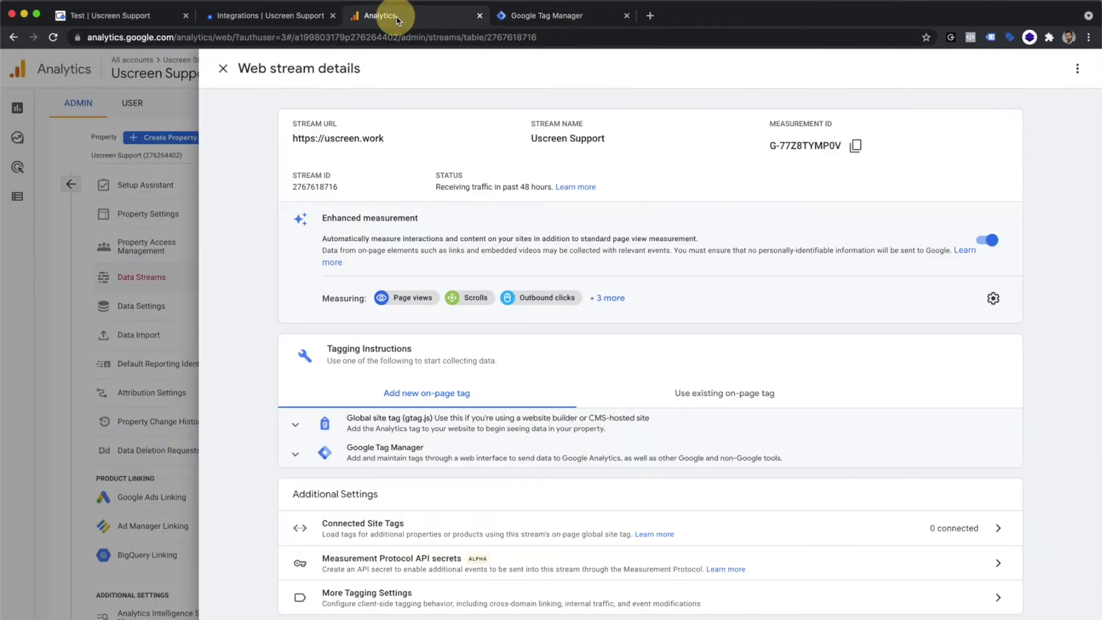
left_click(856, 146)
left_click(563, 17)
left_click(525, 238)
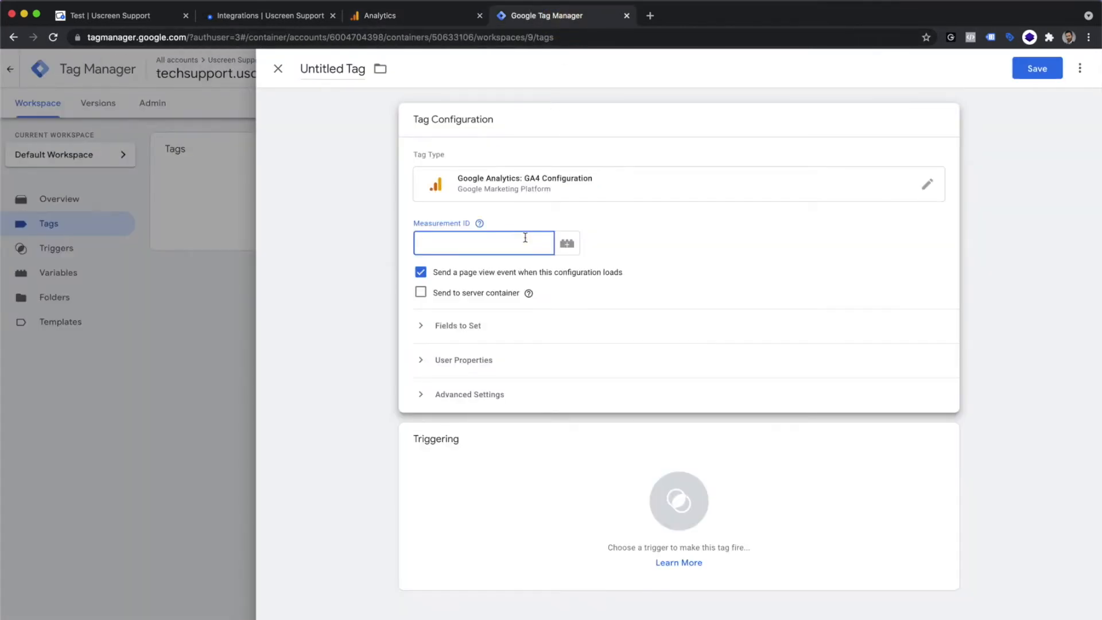
key("super+v")
left_click(725, 237)
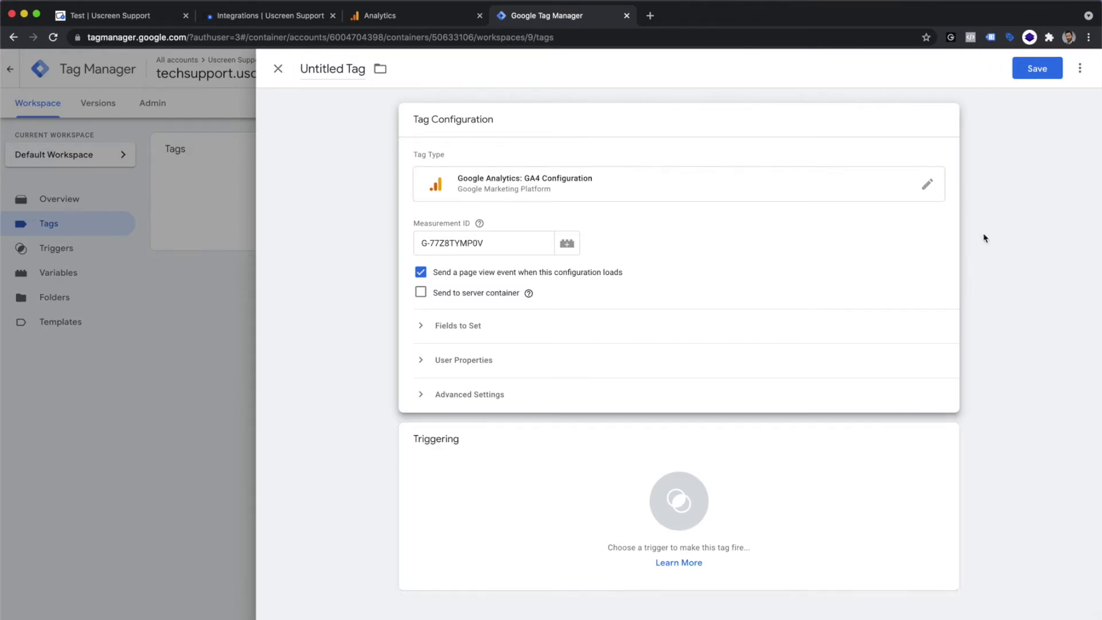
Step: Add the All Pages trigger to the tag and save it as Google Analytics GA4 Configuration
left_click(1017, 80)
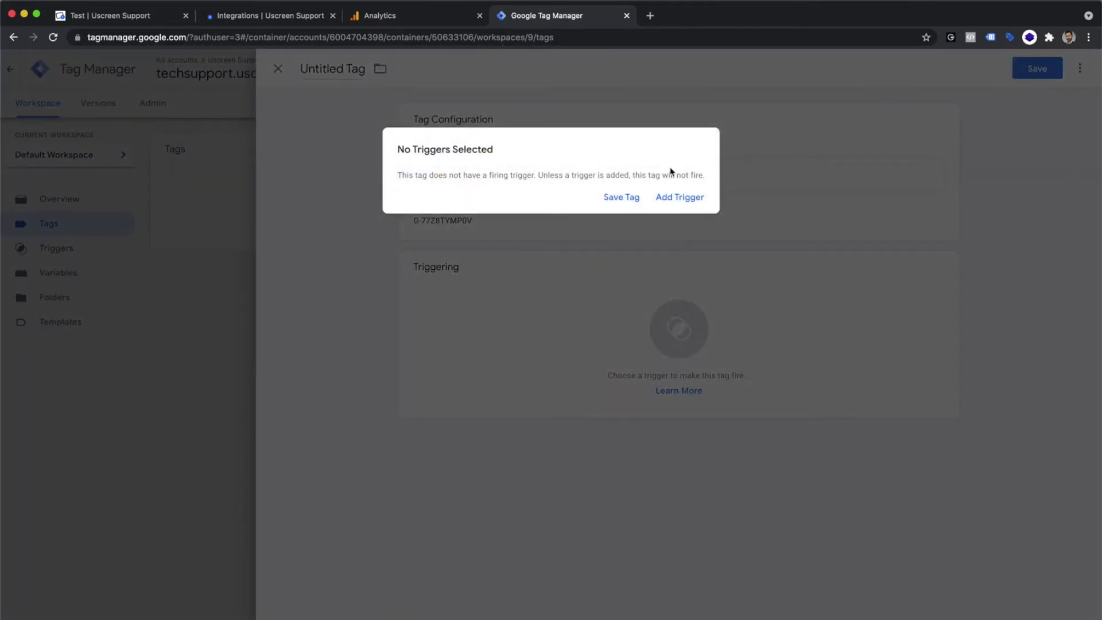
left_click(681, 200)
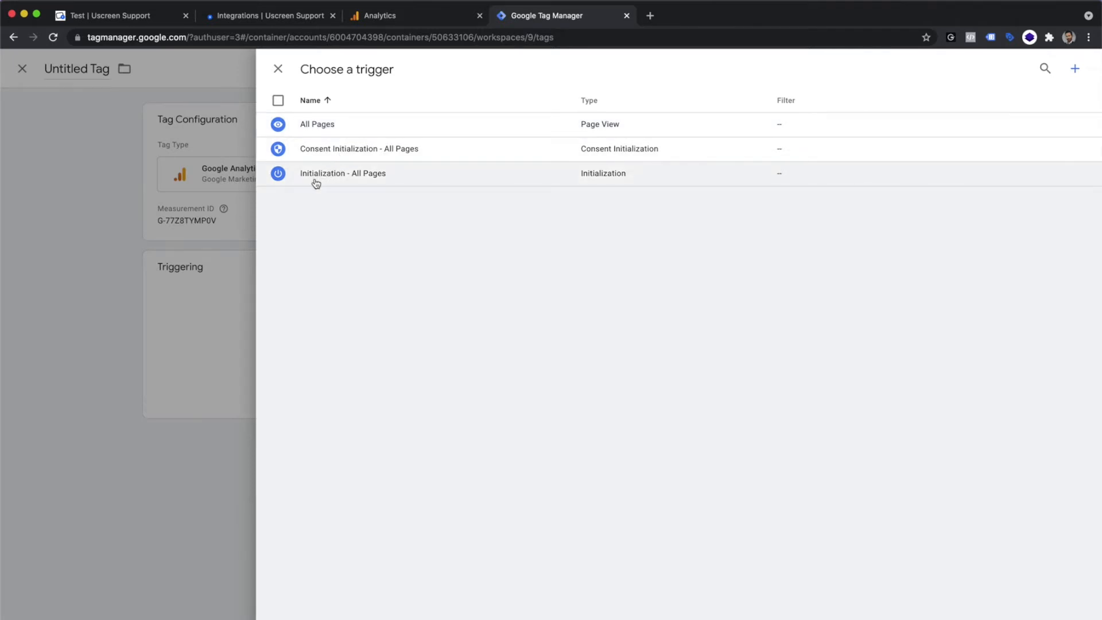
left_click(315, 131)
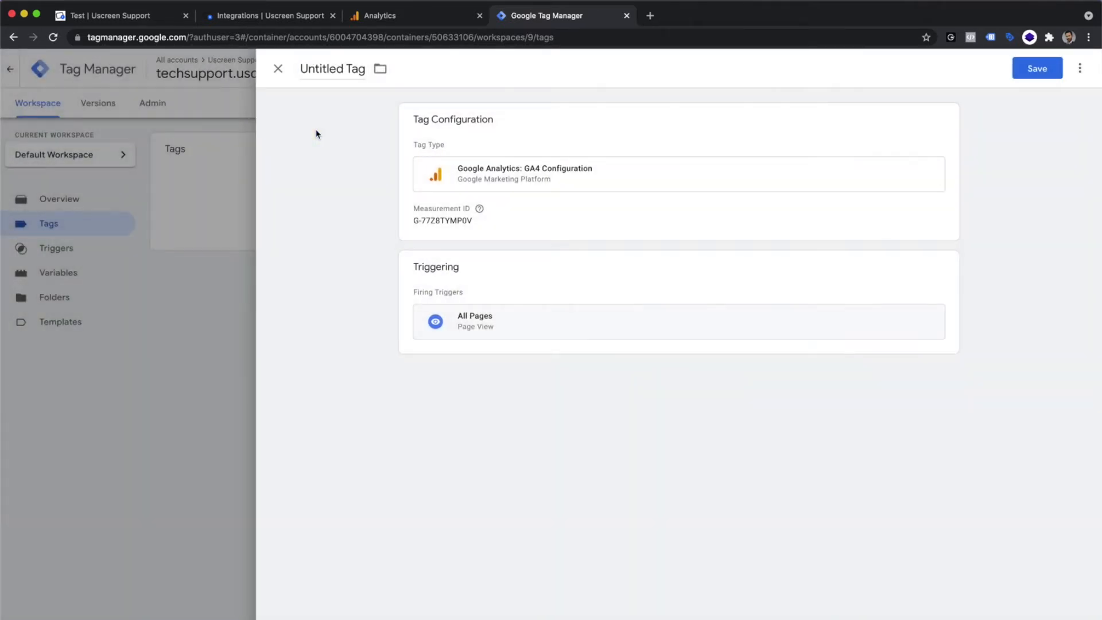
left_click(1025, 69)
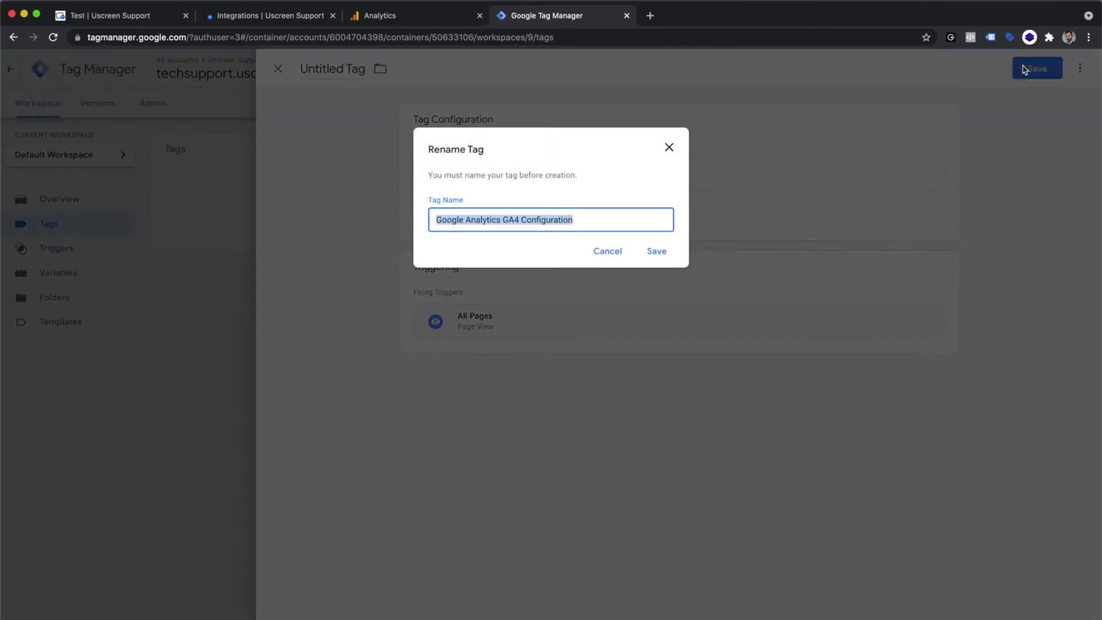
left_click(657, 252)
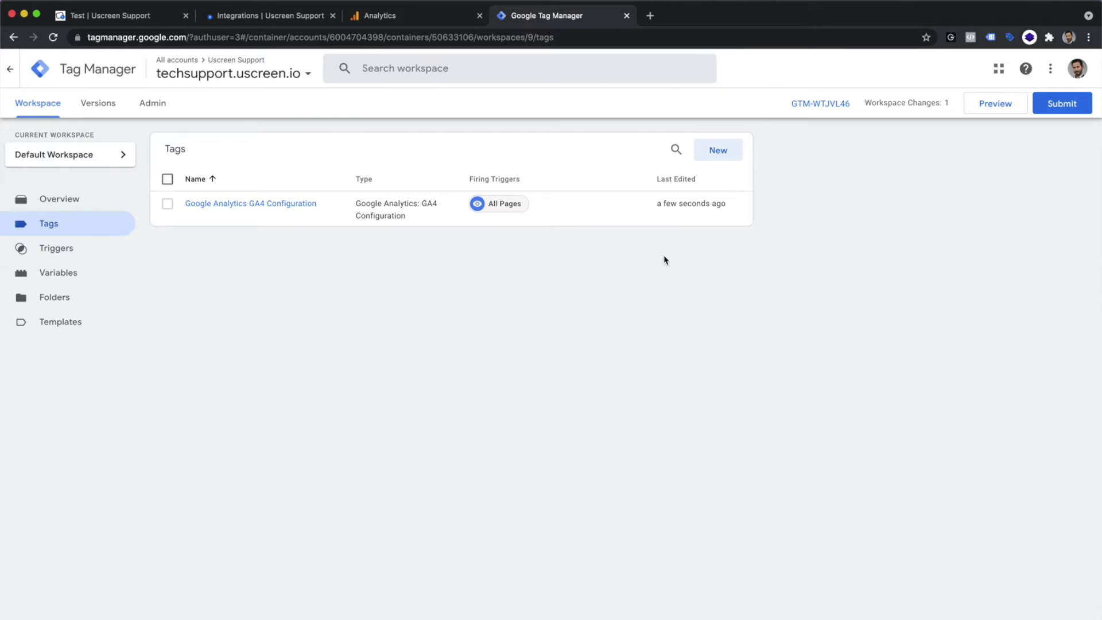
Step: Enable the built-in variables Page URL, Click Classes and Click URL
left_click(73, 280)
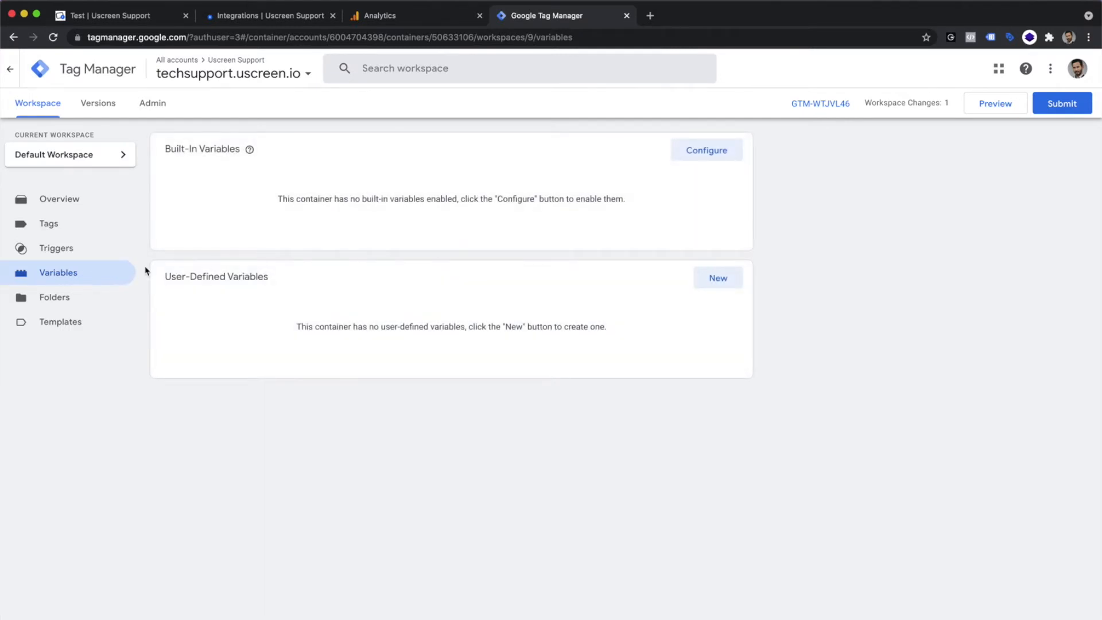
left_click(704, 152)
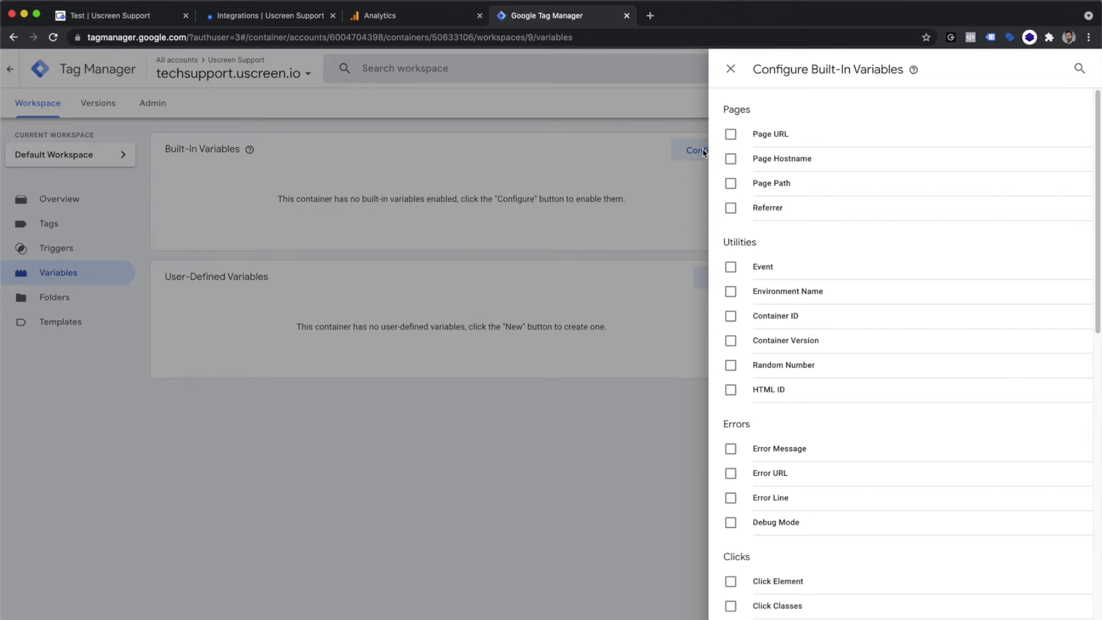
left_click(734, 145)
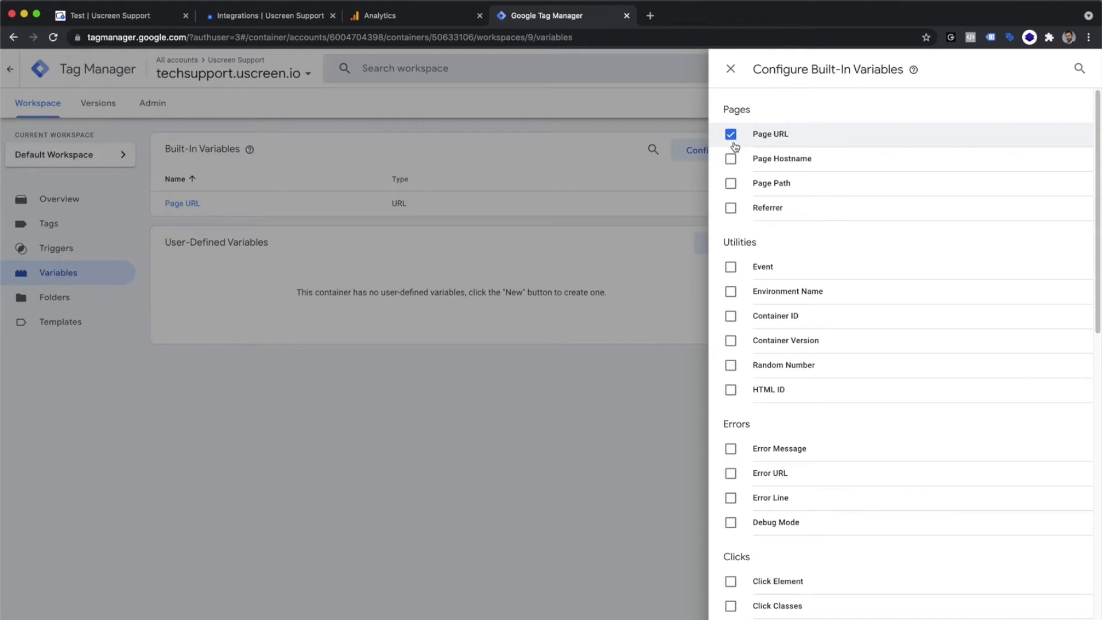
scroll(800, 353, "down", 3)
scroll(802, 353, "down", 1)
left_click(778, 468)
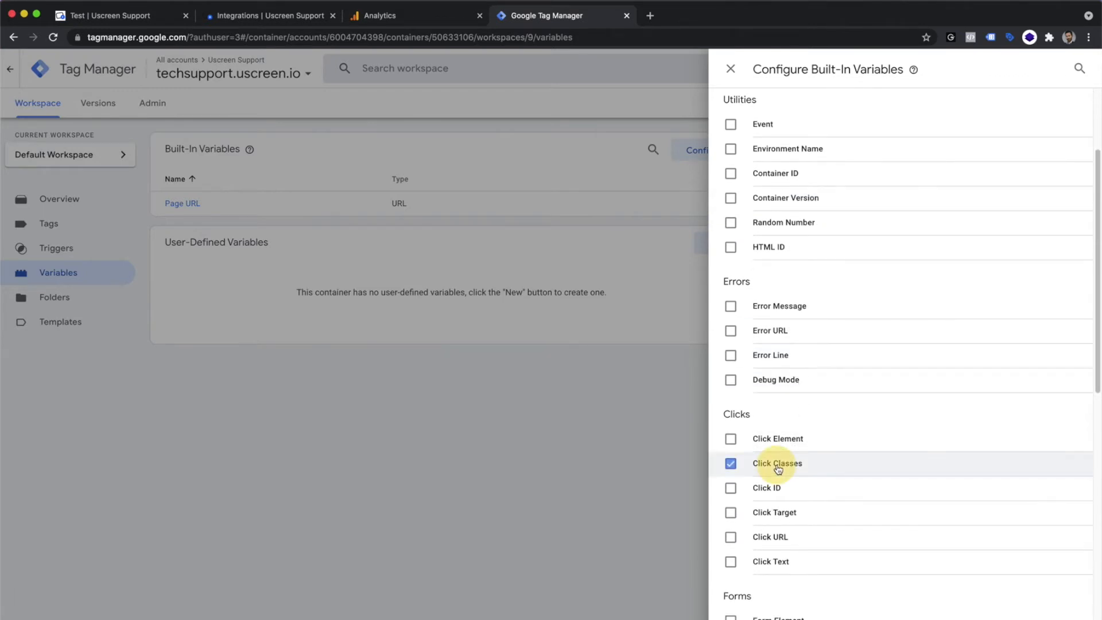
left_click(770, 538)
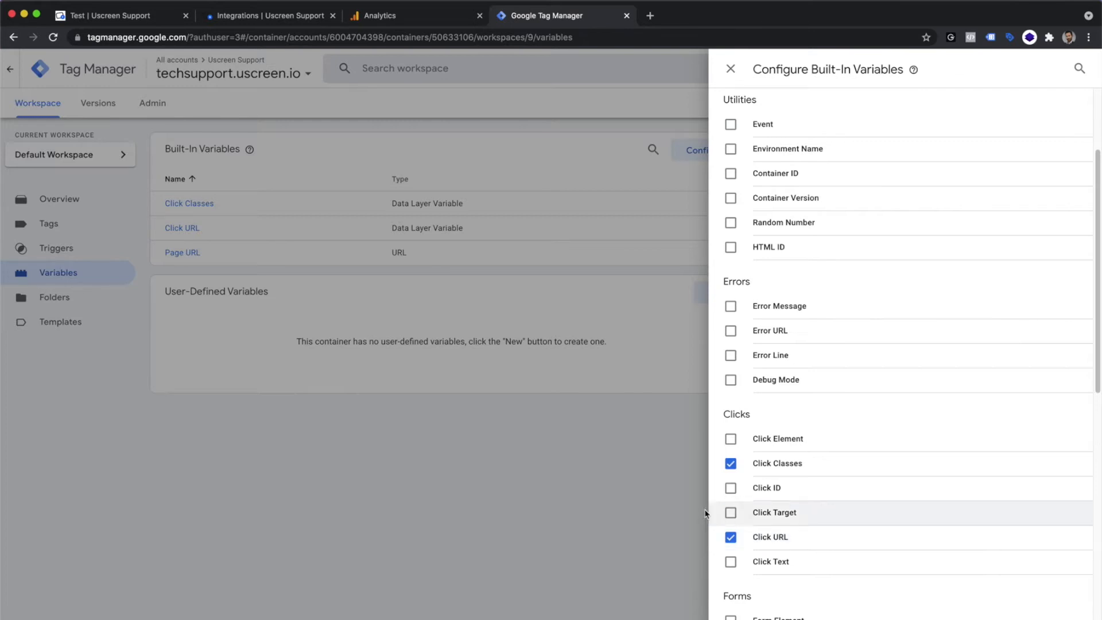
left_click(570, 470)
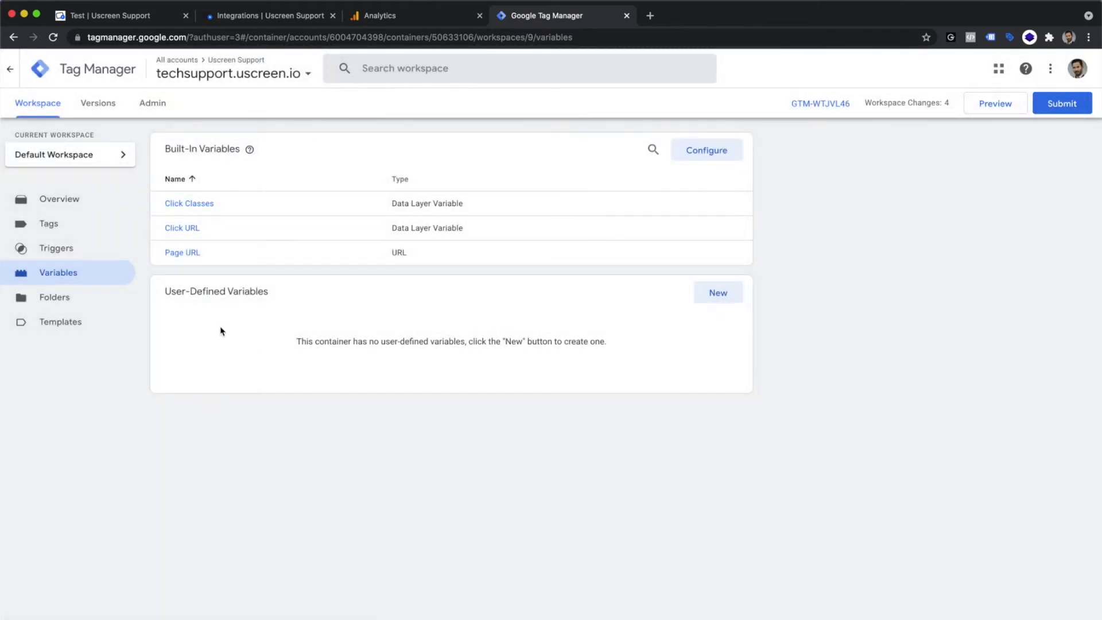
Step: Create a new trigger with the Click - All Elements trigger type
left_click(84, 255)
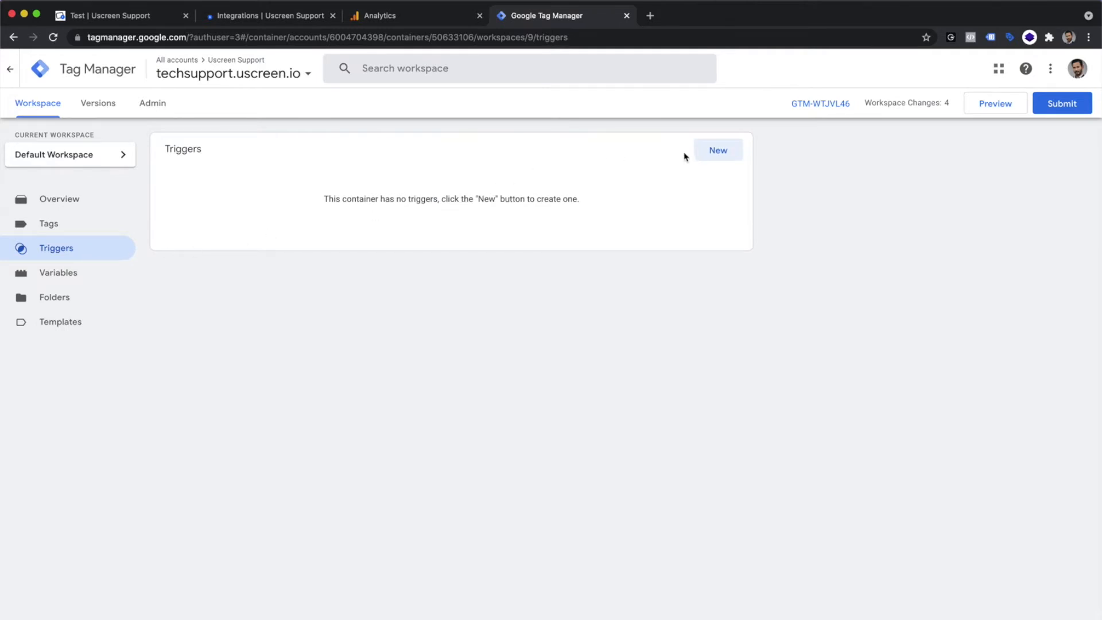
left_click(699, 155)
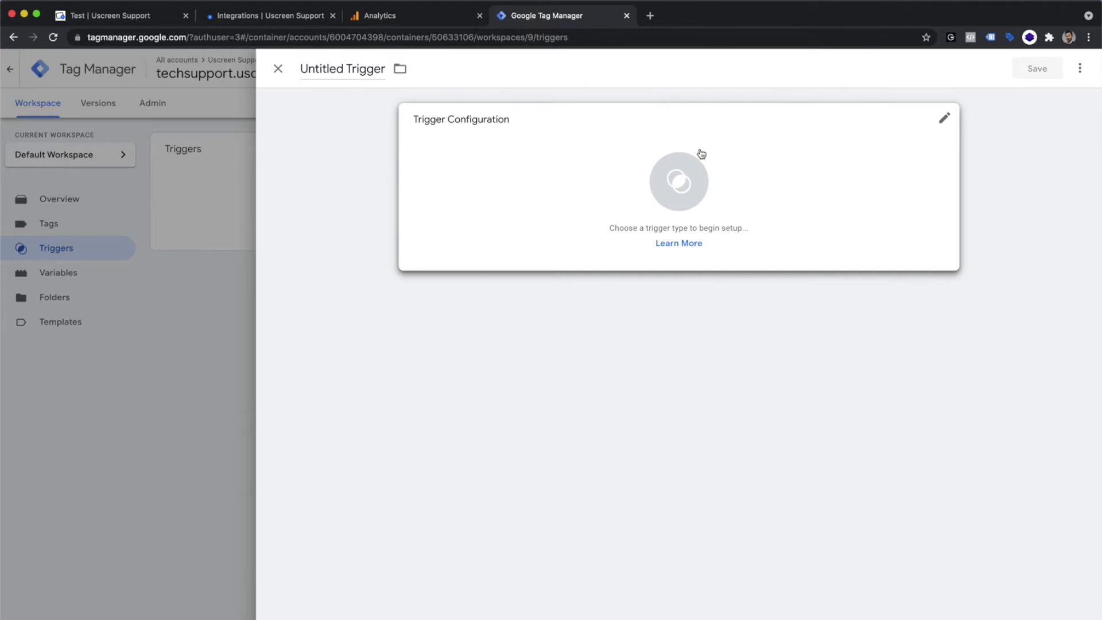
left_click(702, 153)
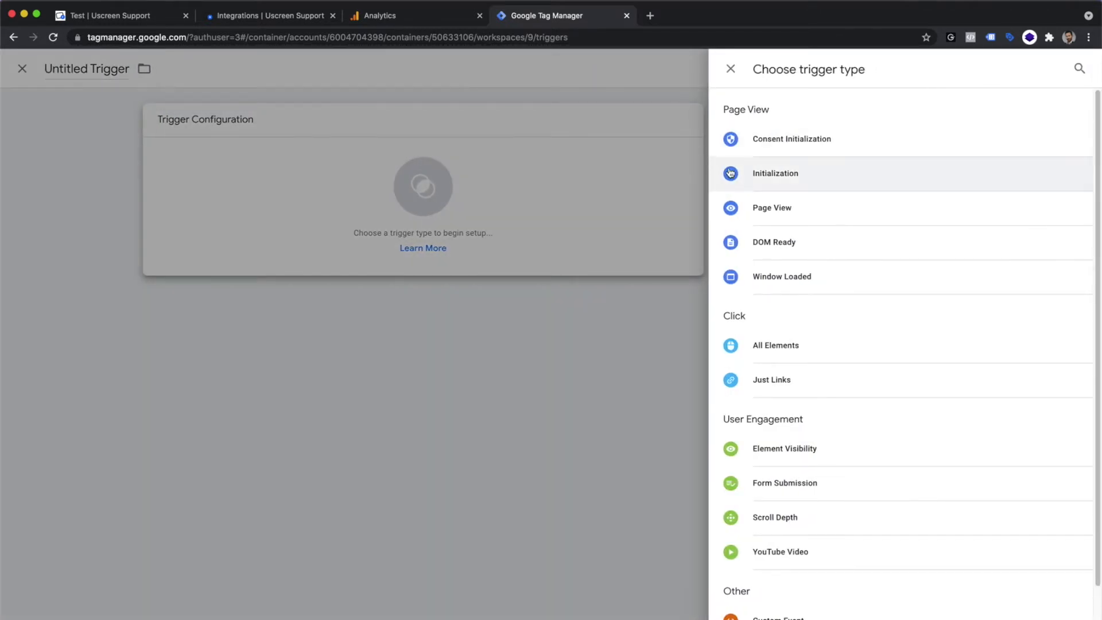
left_click(778, 345)
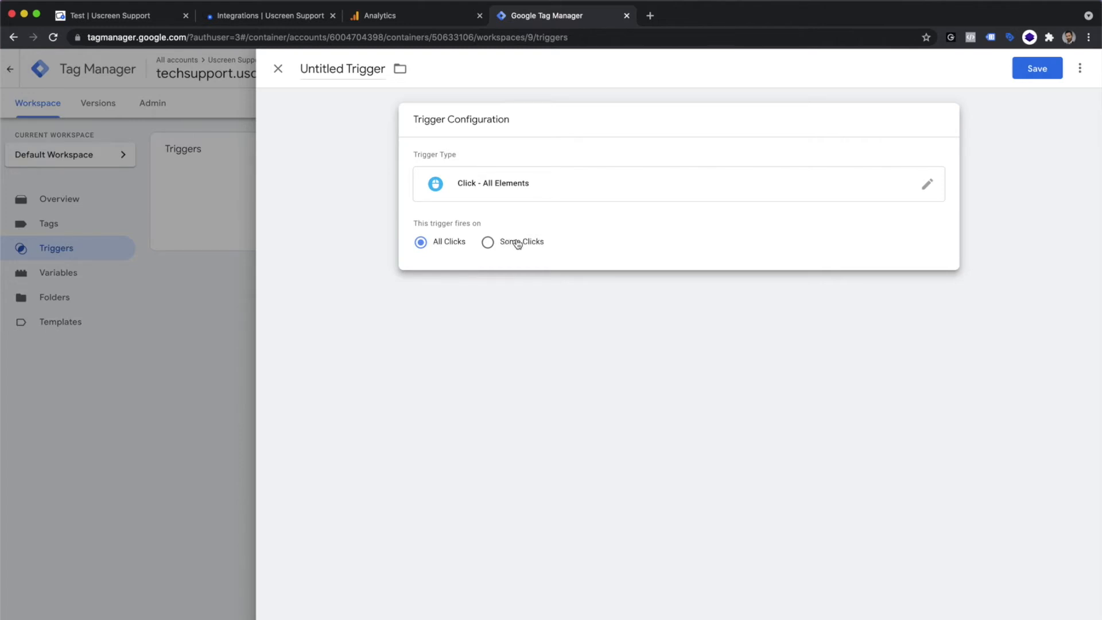
Step: Name the trigger Click Download Button and save it firing on all clicks
left_click(336, 67)
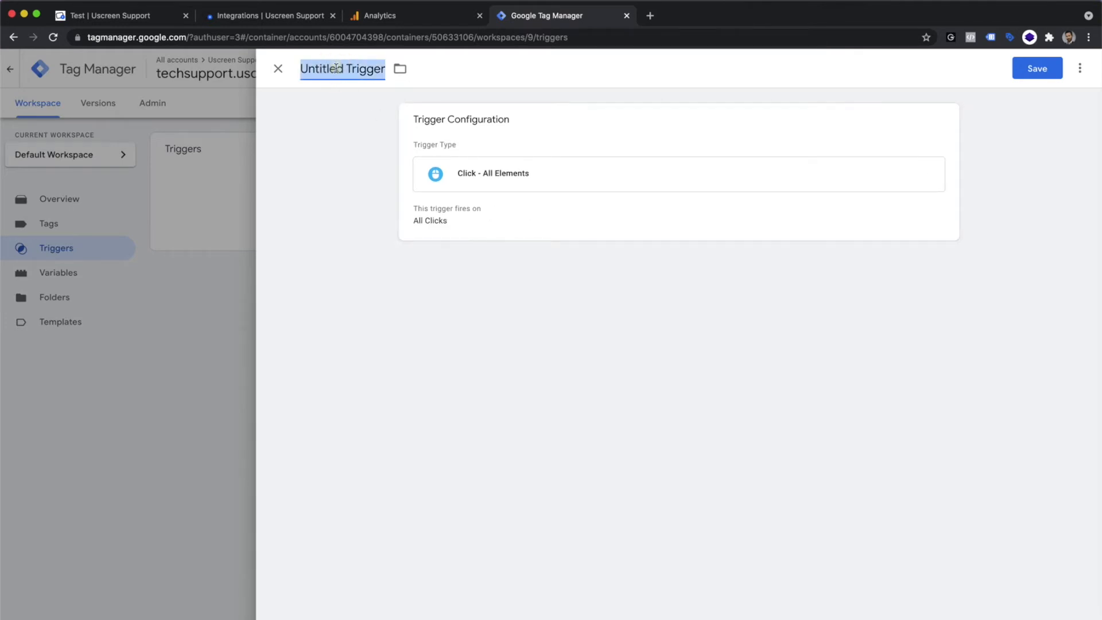
type("Click")
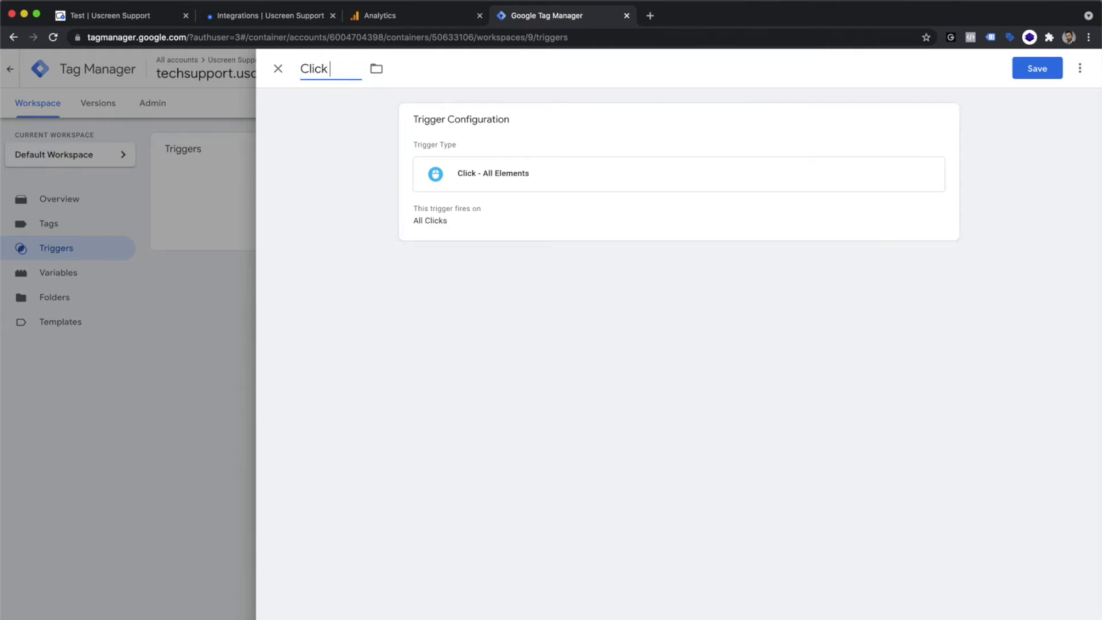
type(" Download Button")
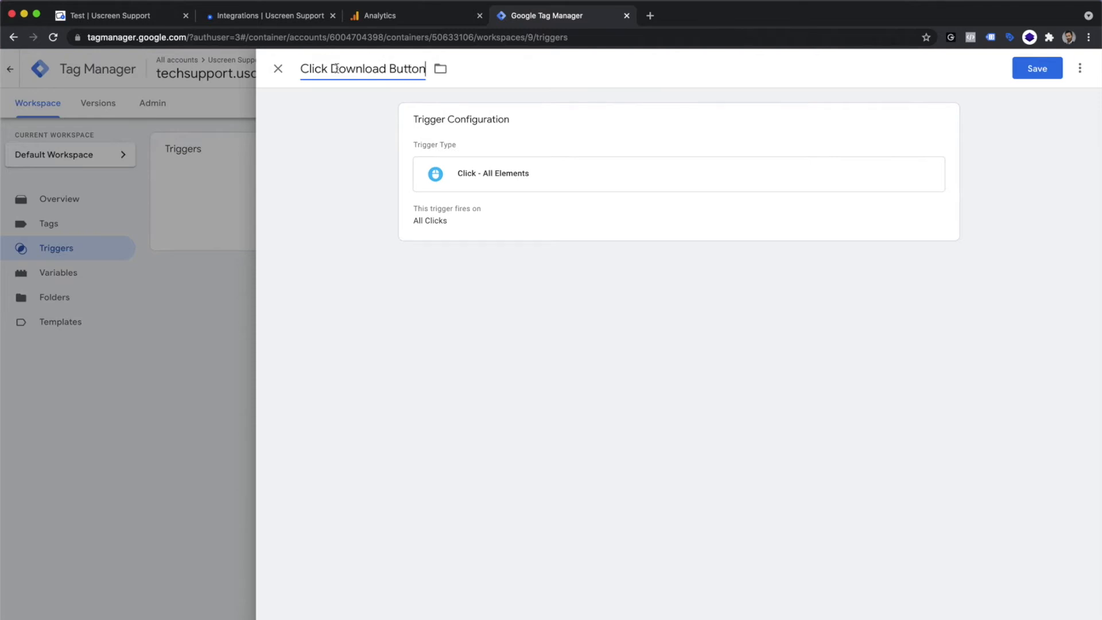
left_click(1021, 69)
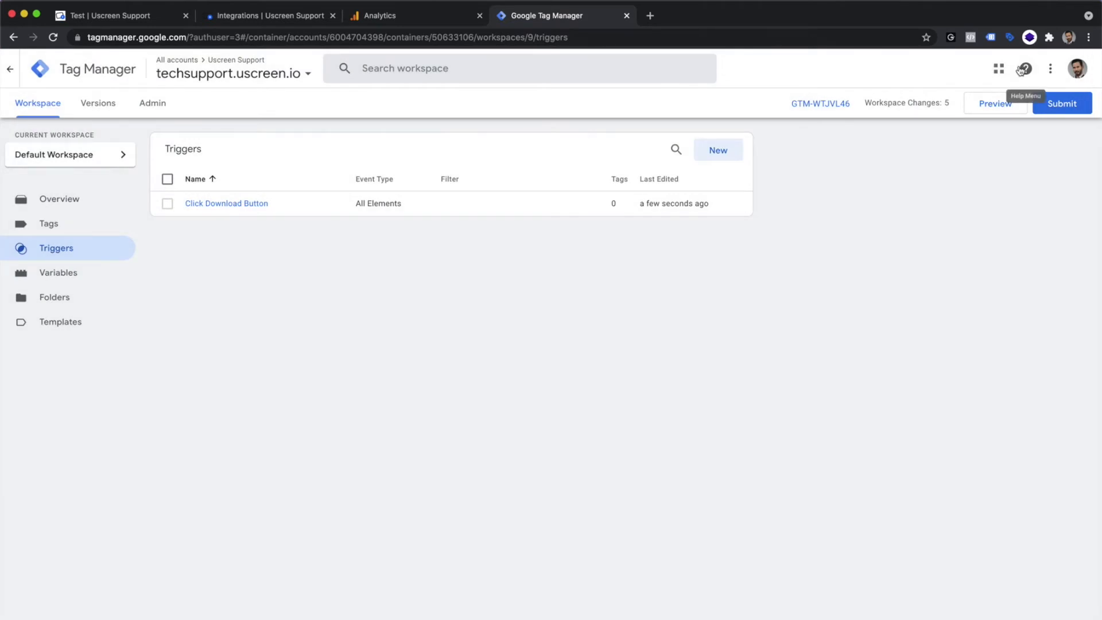
Step: Create a new tag with the Google Analytics: GA4 Event tag type
left_click(54, 228)
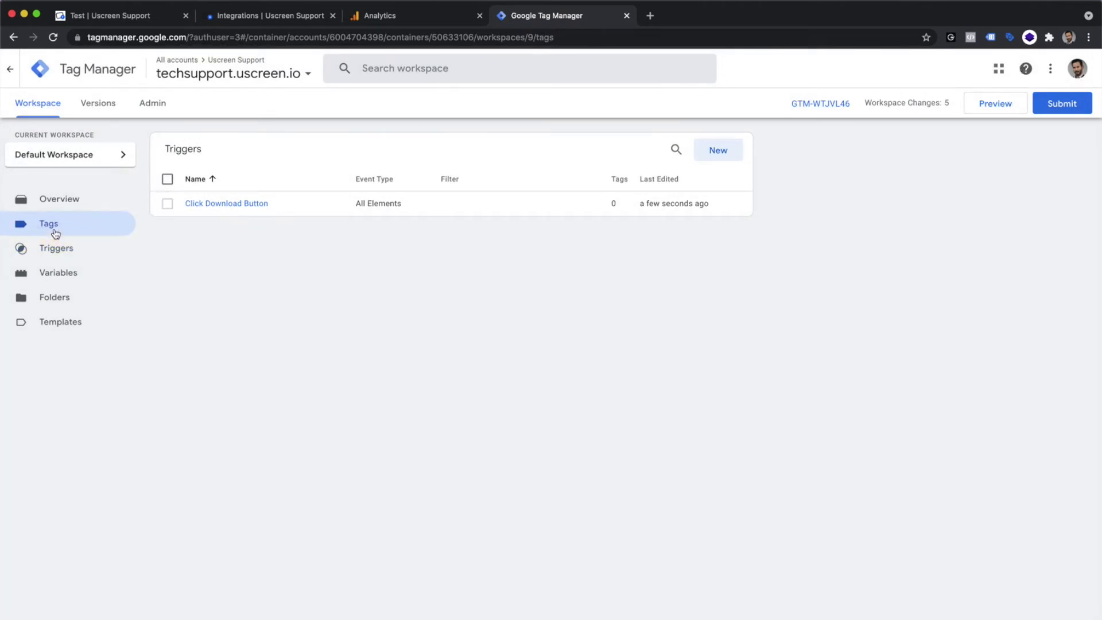
left_click(716, 150)
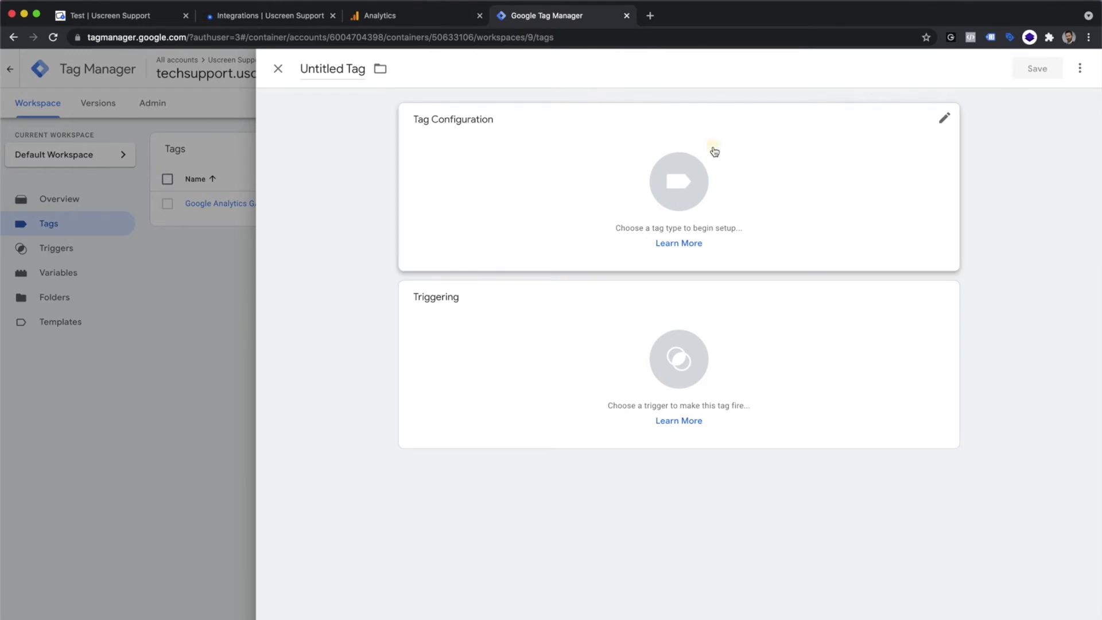
left_click(712, 149)
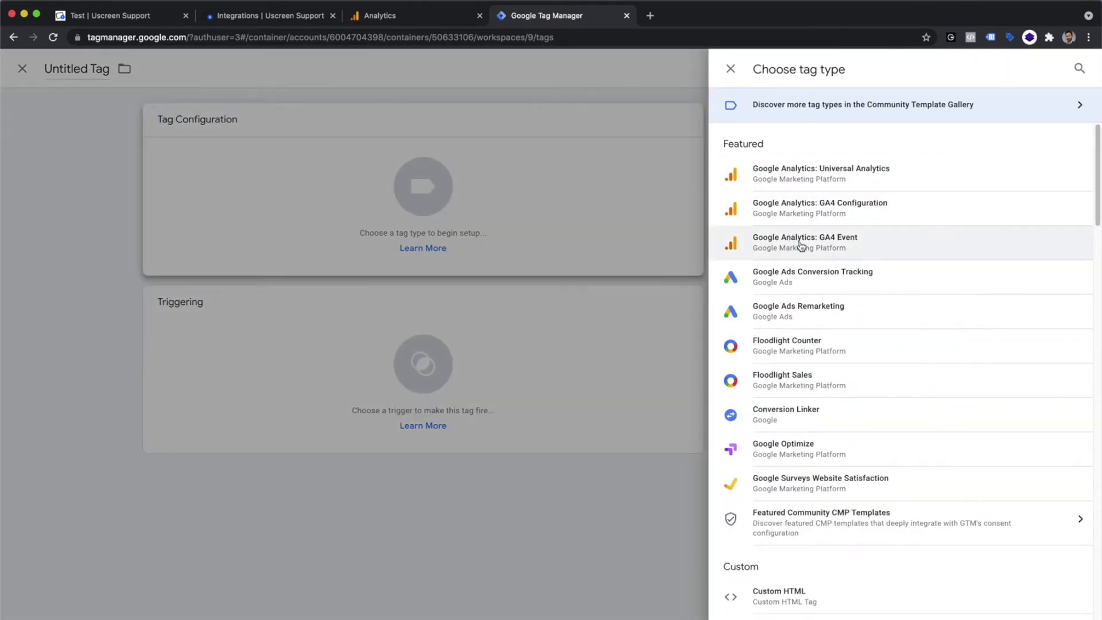
left_click(835, 247)
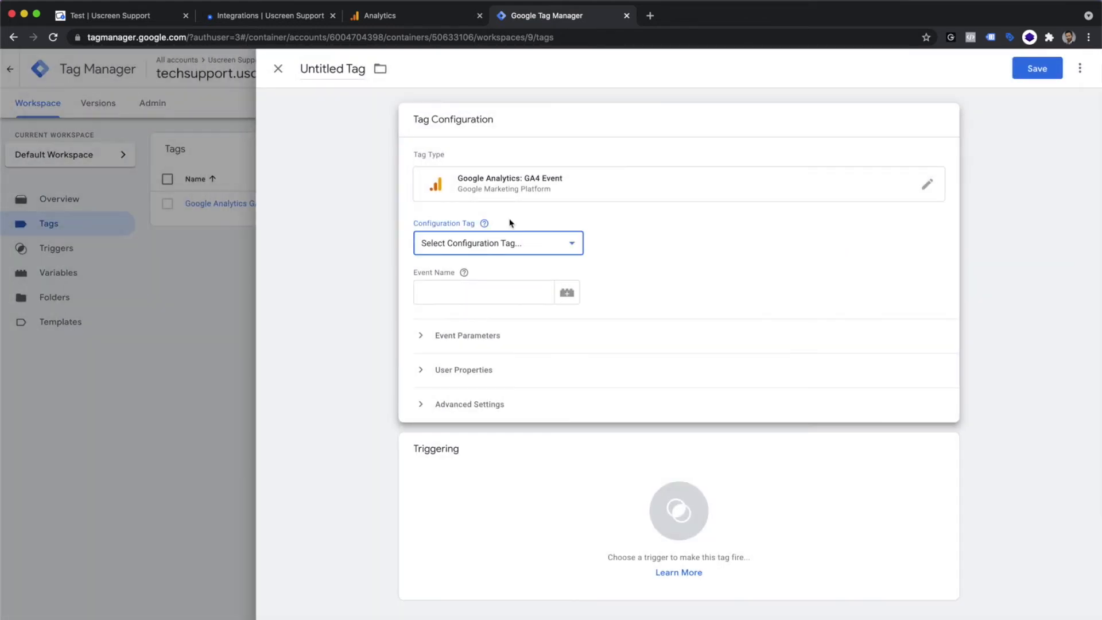
Step: Set the tag's configuration tag to Google Analytics GA4 Configuration and its event name to Download Resource
left_click(500, 240)
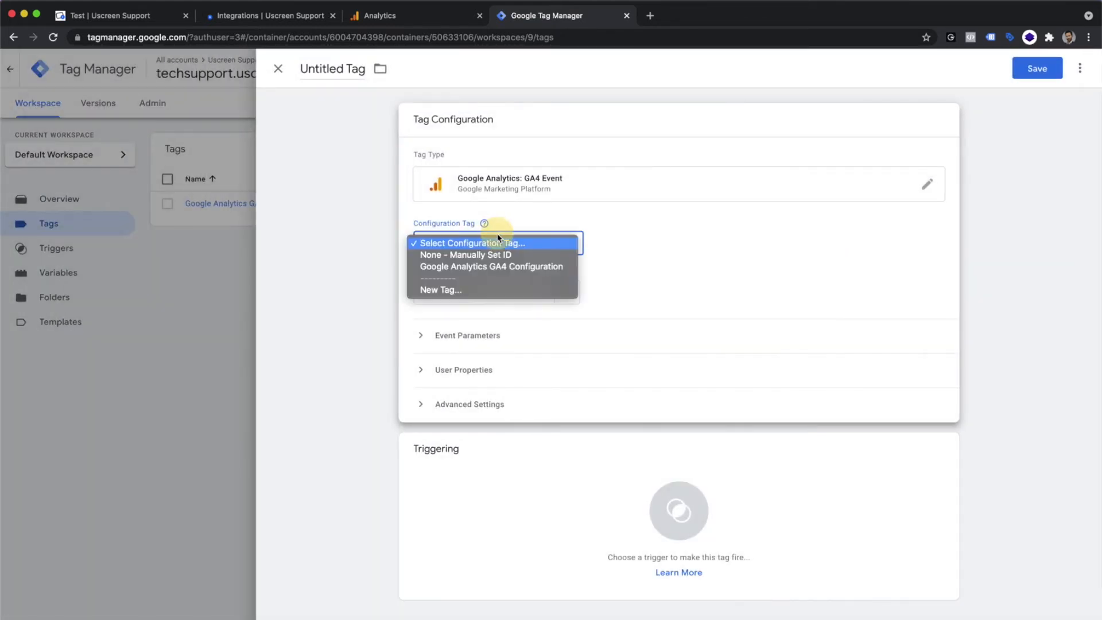
left_click(498, 268)
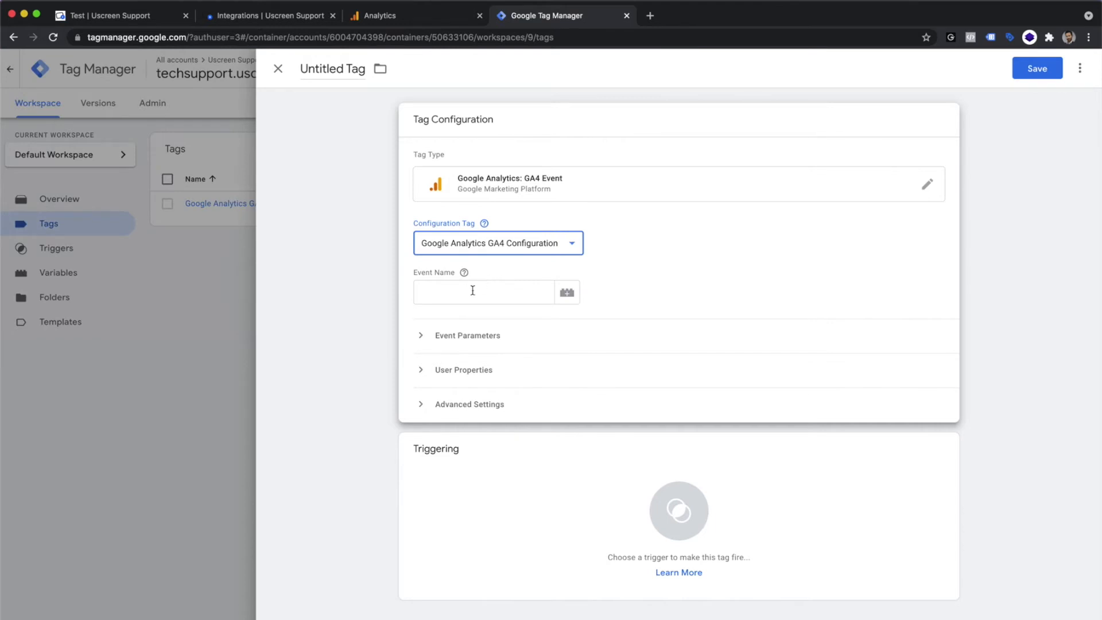
left_click(483, 293)
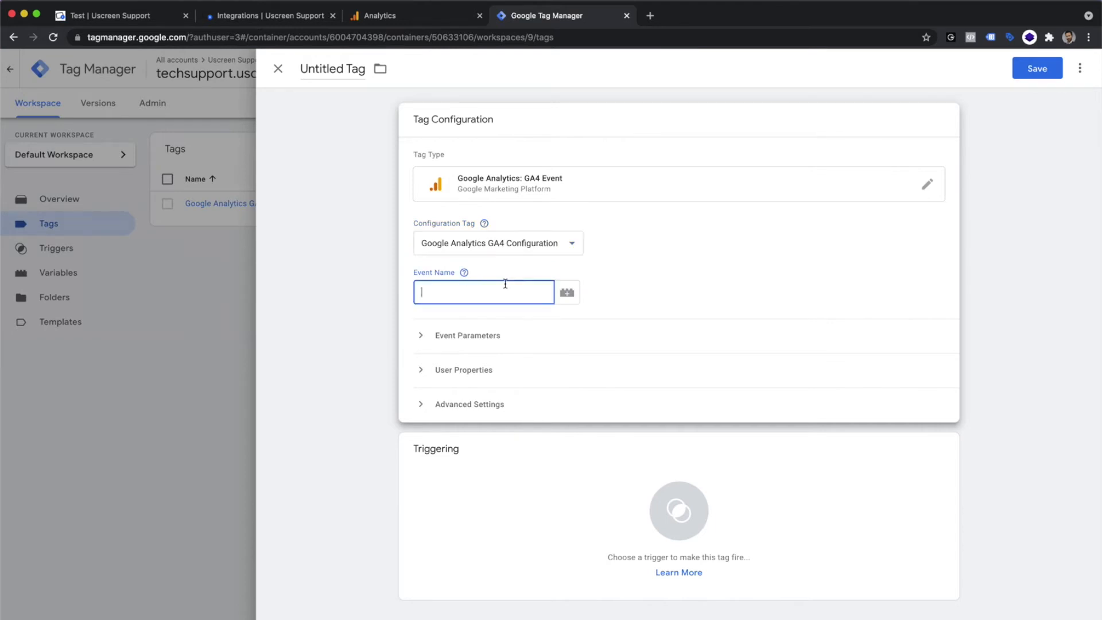
type("Download Resource")
Step: Name the tag Download Resource and save it with the Click Download Button trigger attached
left_click(332, 71)
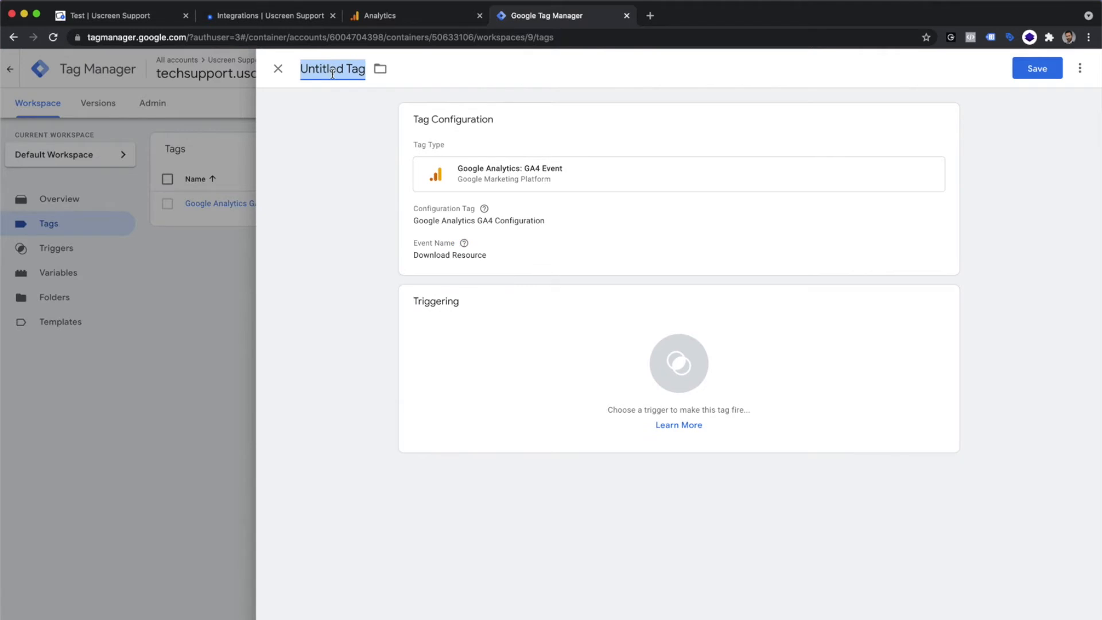
type("Downloa")
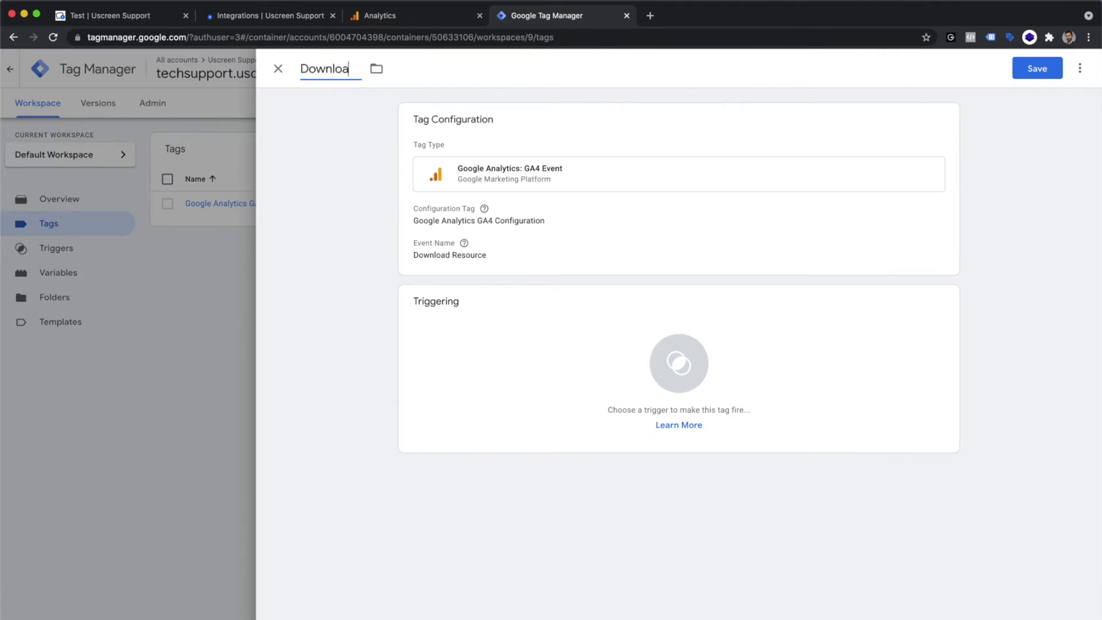
type("d Resource")
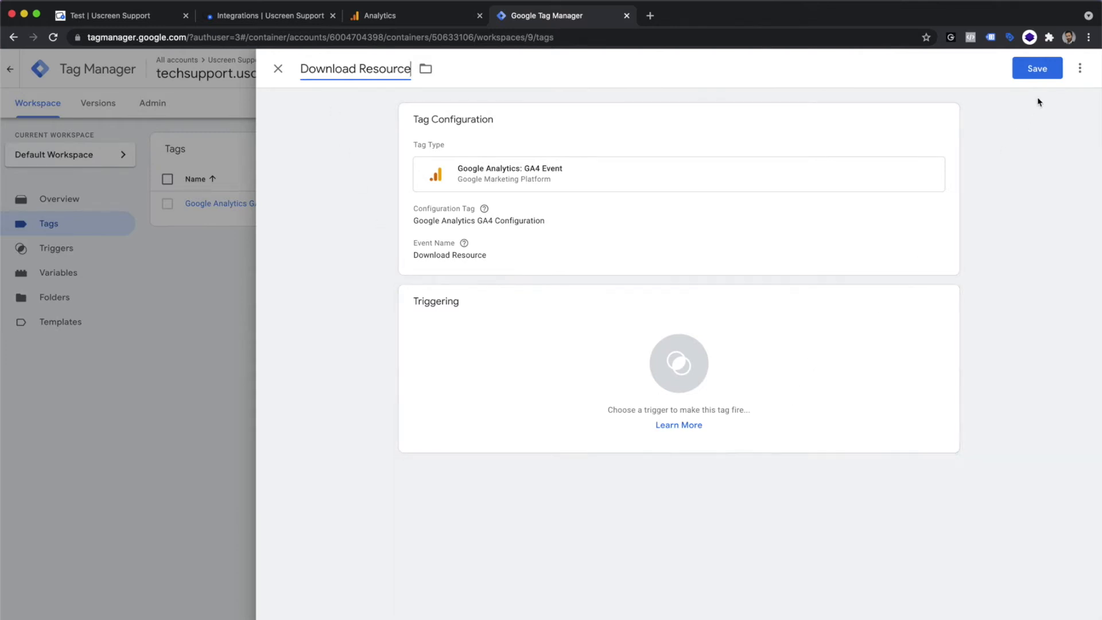
left_click(1037, 70)
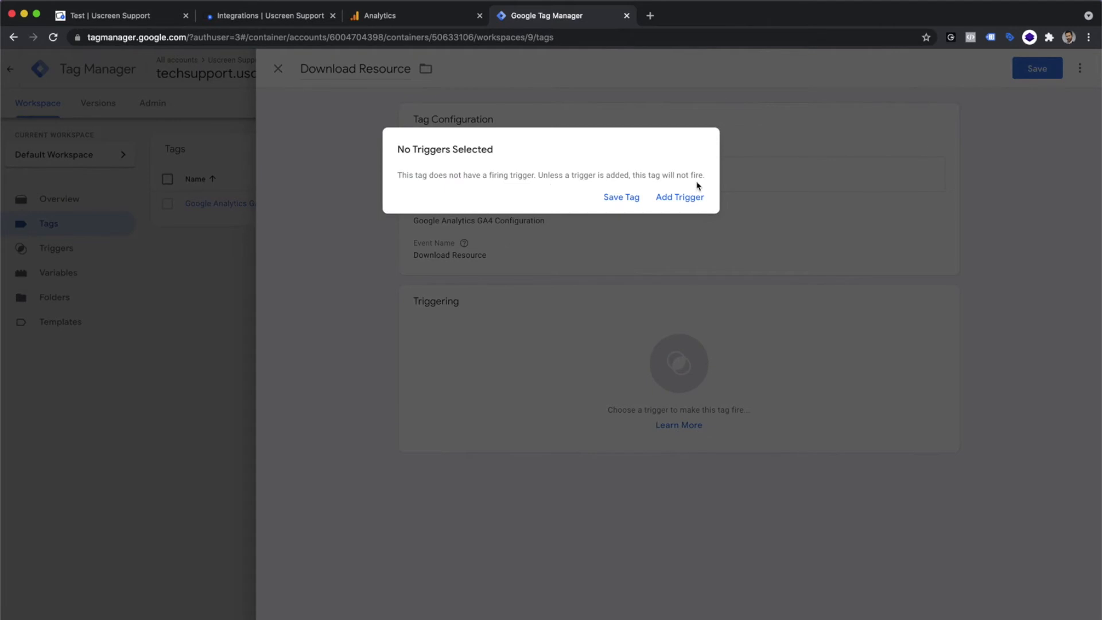
left_click(675, 198)
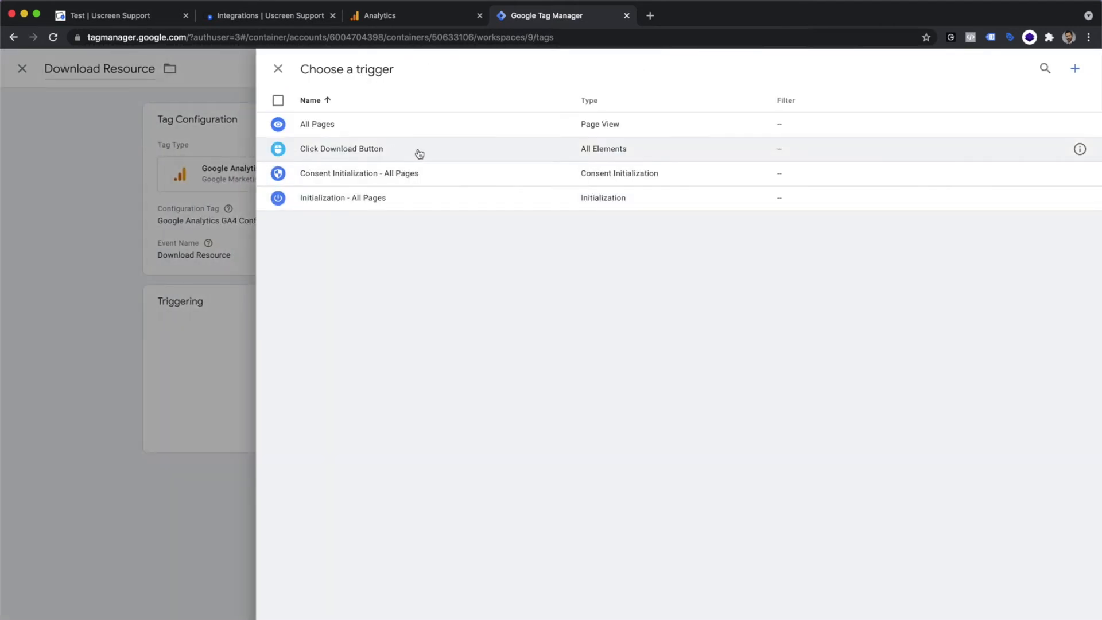
left_click(332, 150)
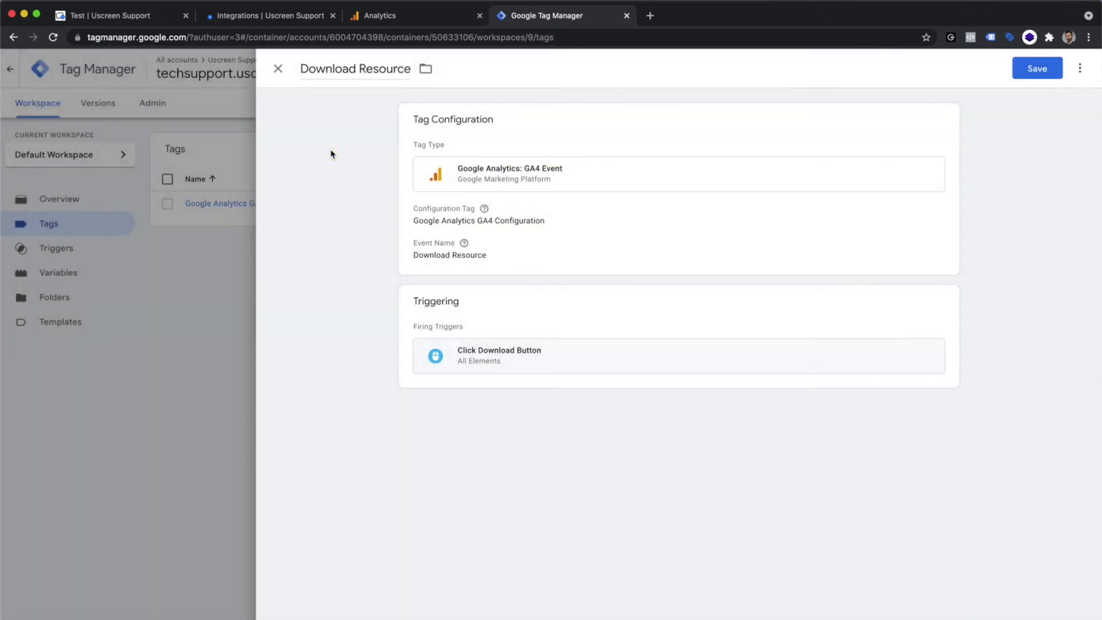
left_click(1014, 75)
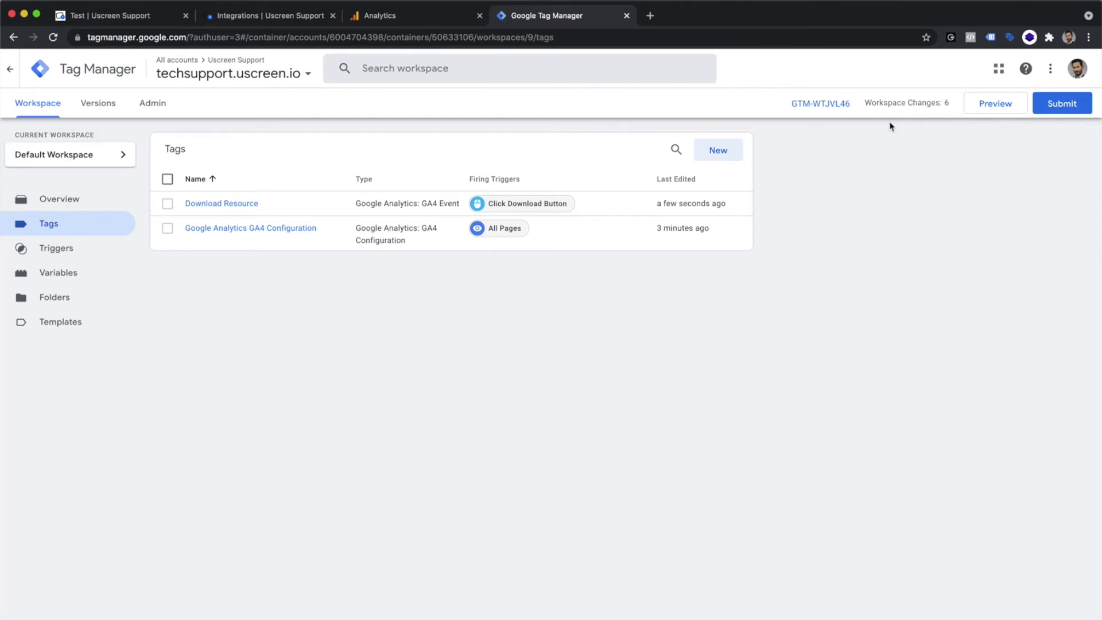
Step: Submit the workspace changes and publish them as a version named Connect GA4
left_click(1045, 105)
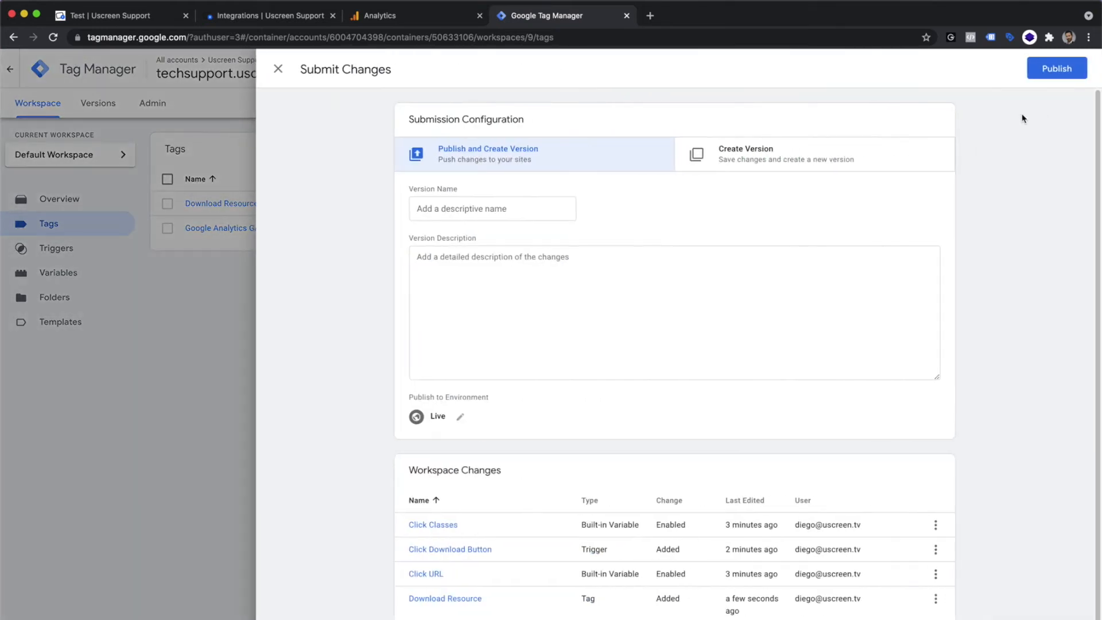
left_click(432, 204)
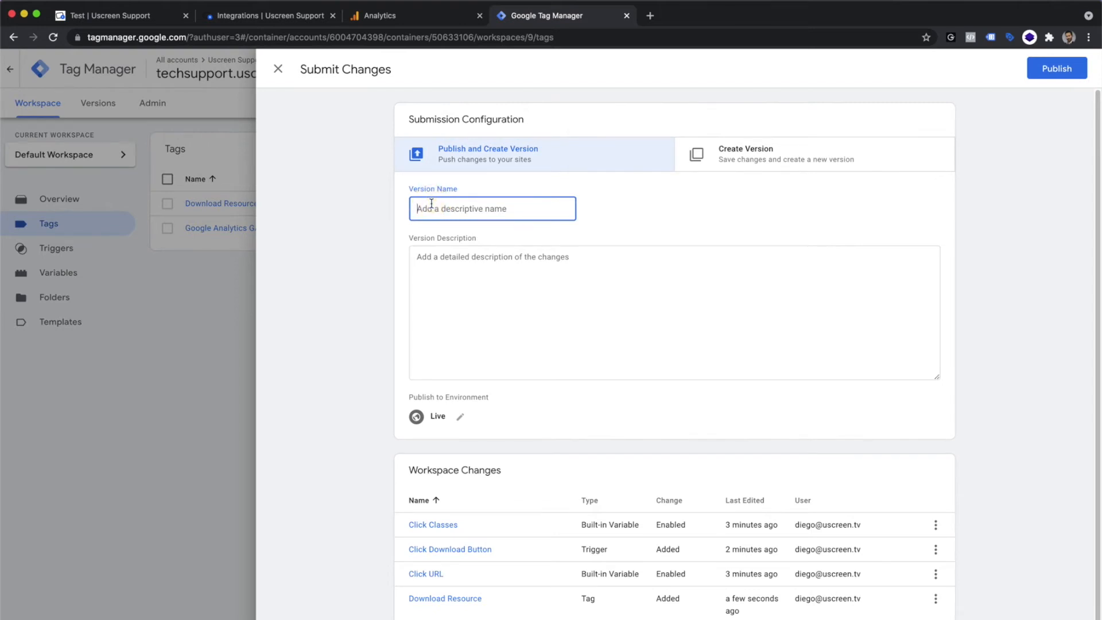
type("Connect GA4")
left_click(1058, 74)
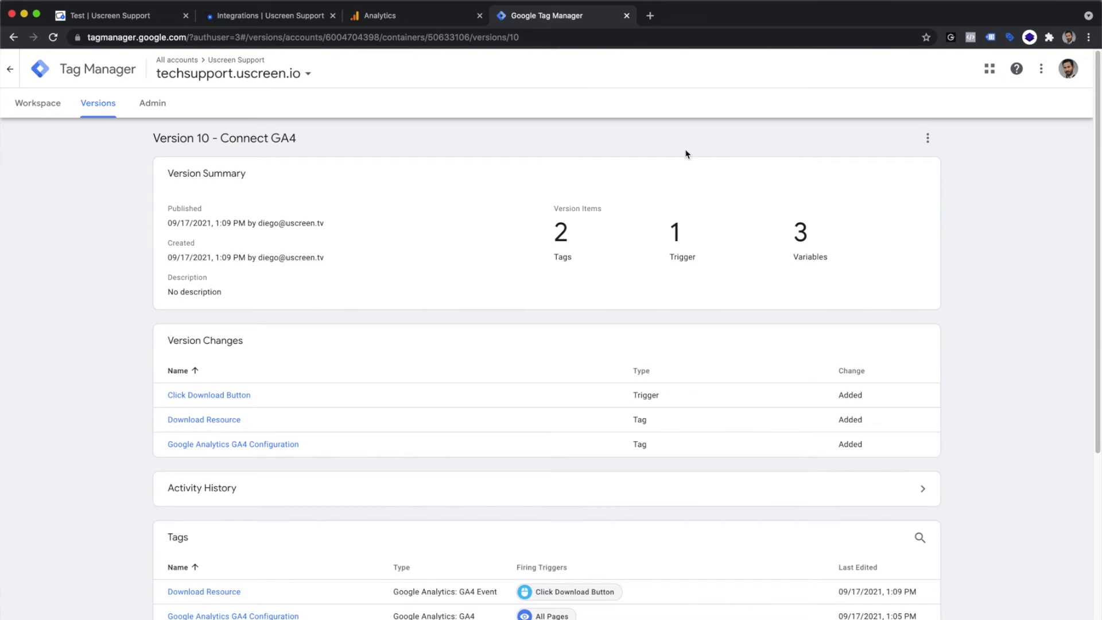
left_click(35, 114)
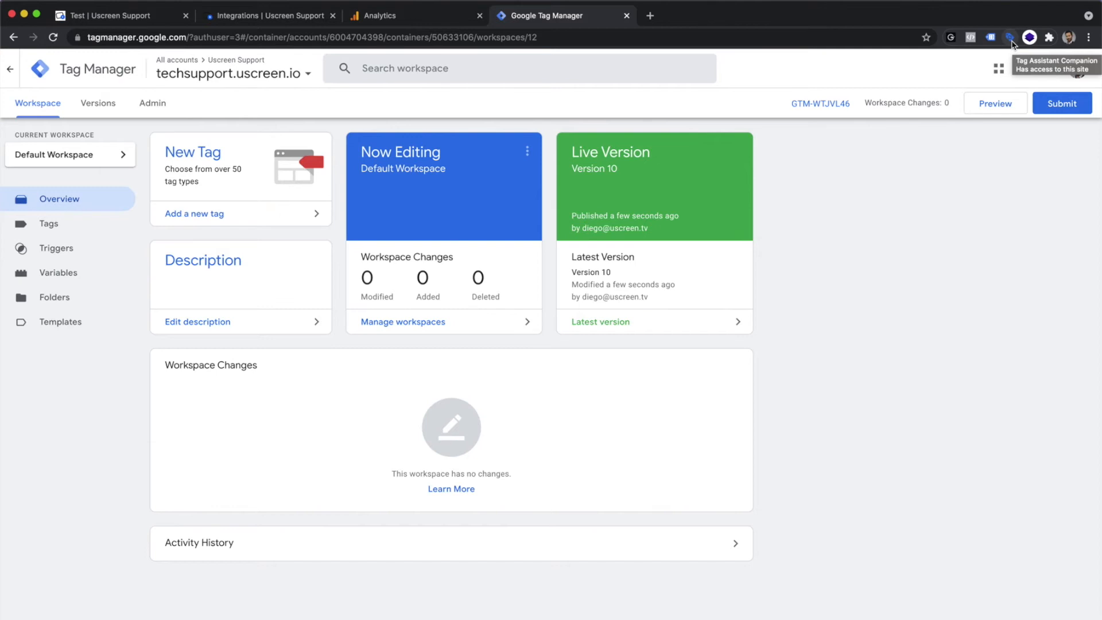
left_click(999, 103)
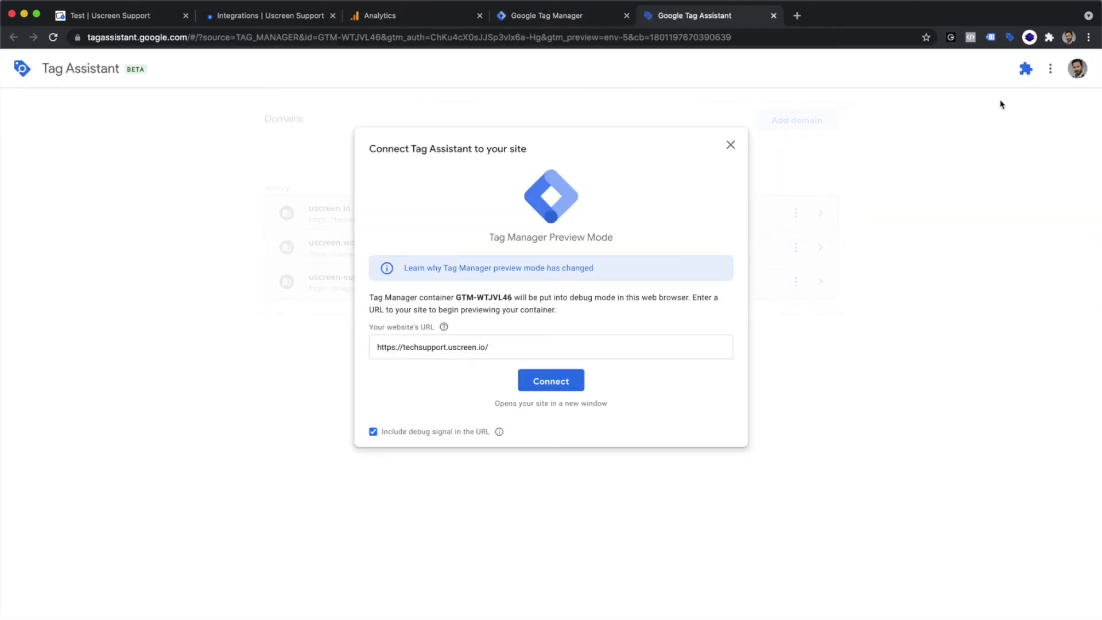
left_click(559, 383)
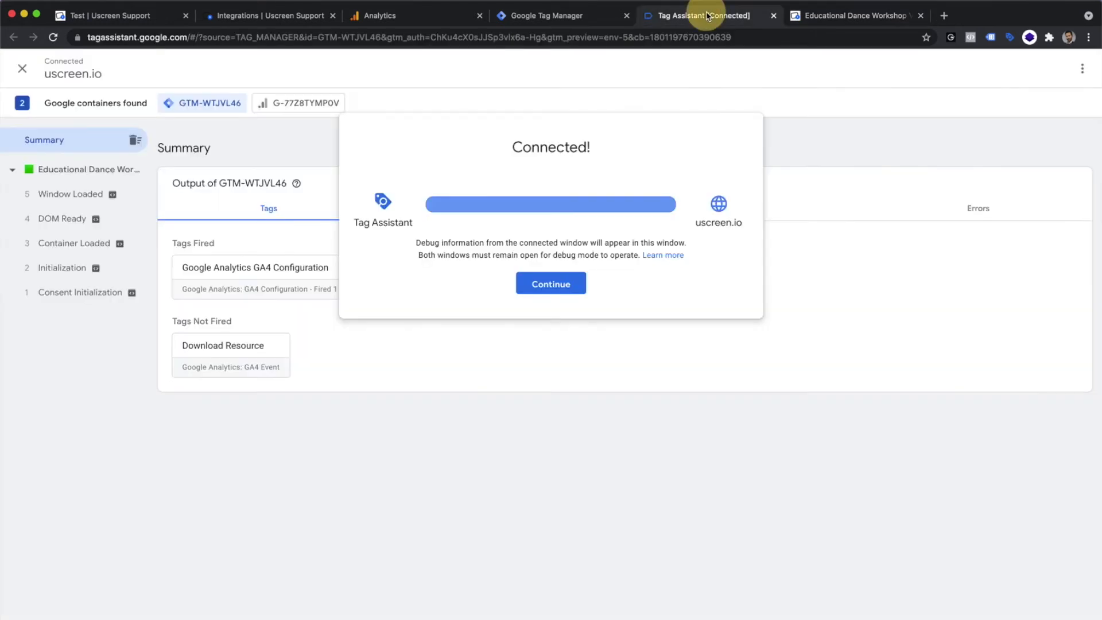
left_click(708, 16)
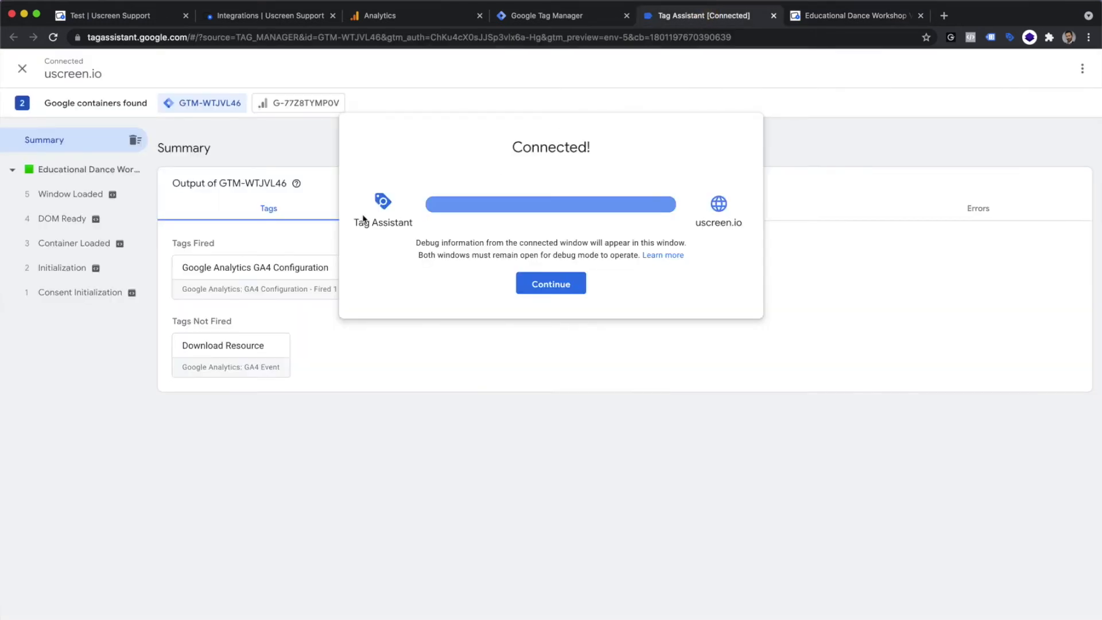
left_click(553, 291)
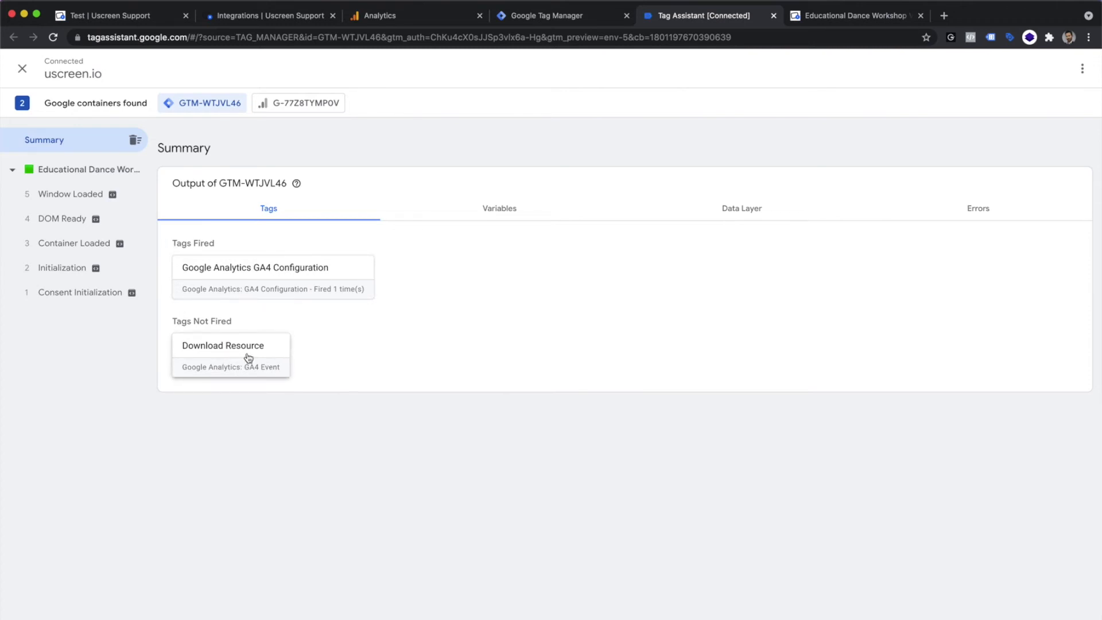
Step: On the connected Uscreen site, open the video under Continue Watching and download its Extra.pdf resource
left_click(843, 18)
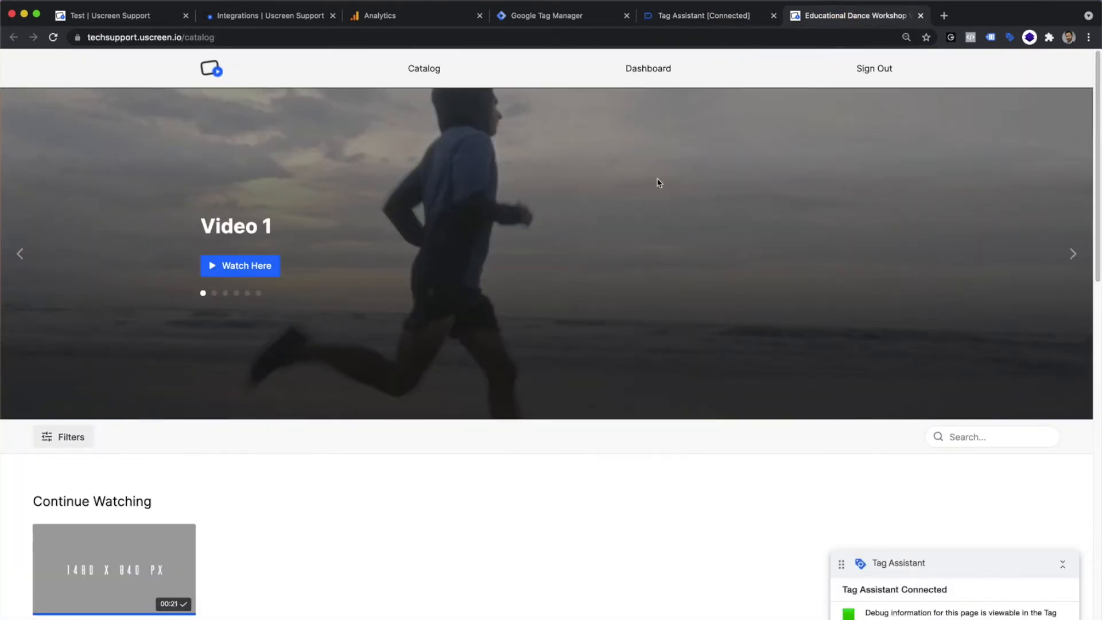
left_click(117, 544)
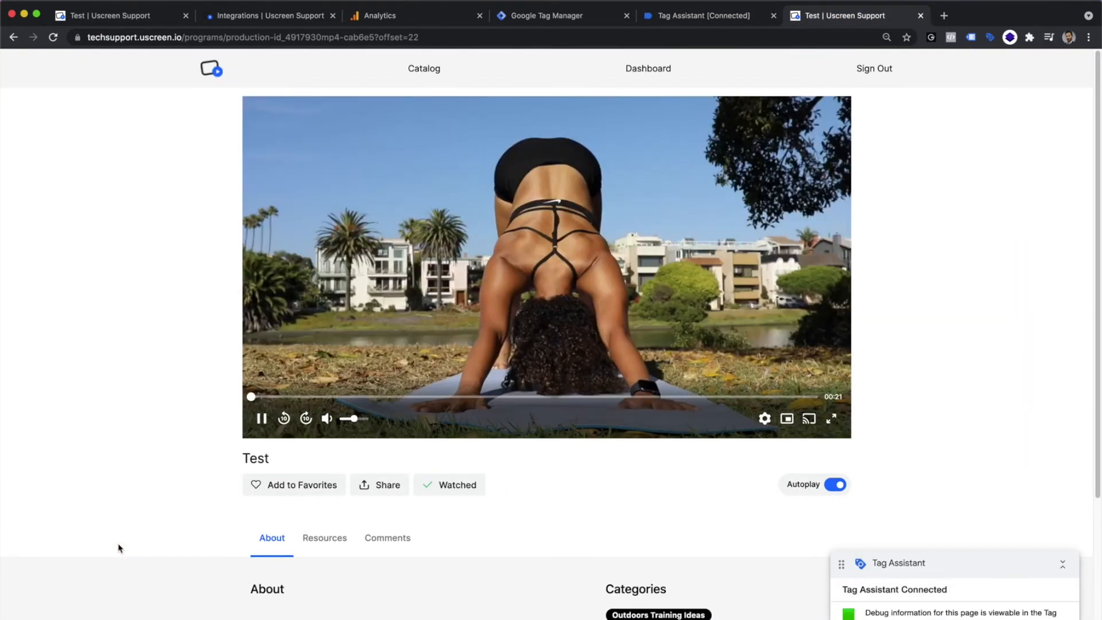
scroll(119, 549, "down", 3)
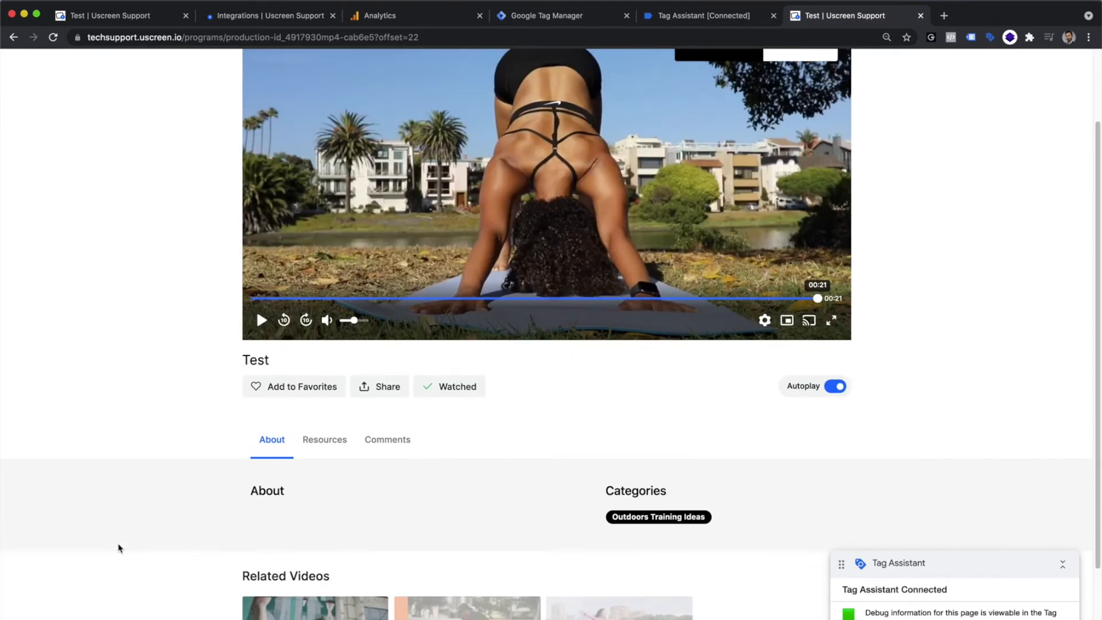
left_click(331, 448)
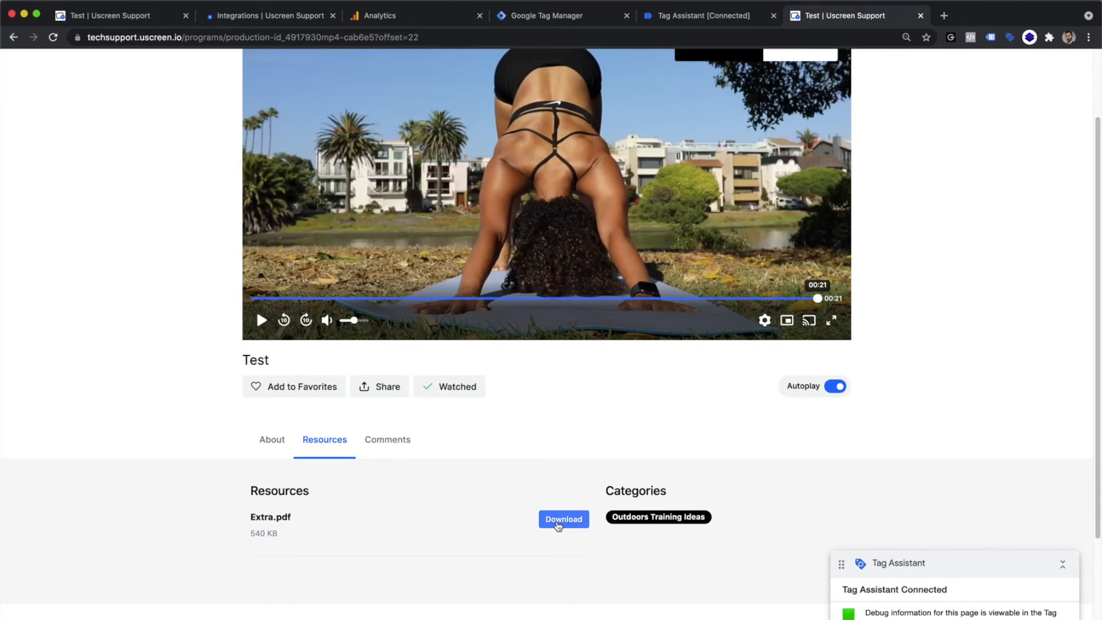
left_click(557, 523)
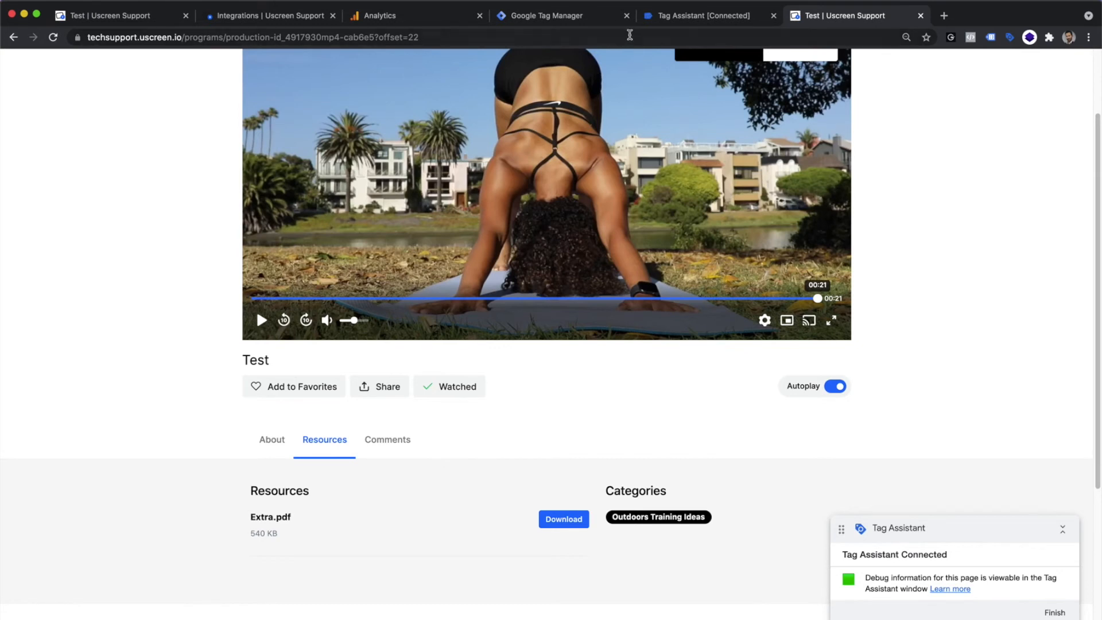
Step: In Tag Assistant, inspect the Link Click event and copy "b-button box-border inline-flex items-center text-base" from its Click Classes value
left_click(654, 18)
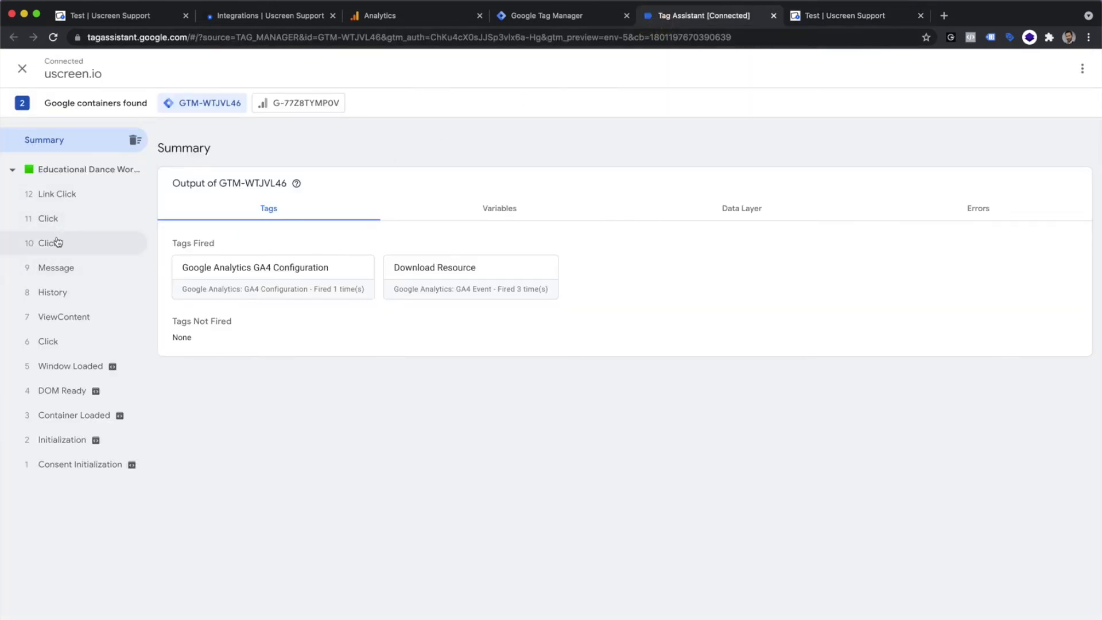
left_click(85, 200)
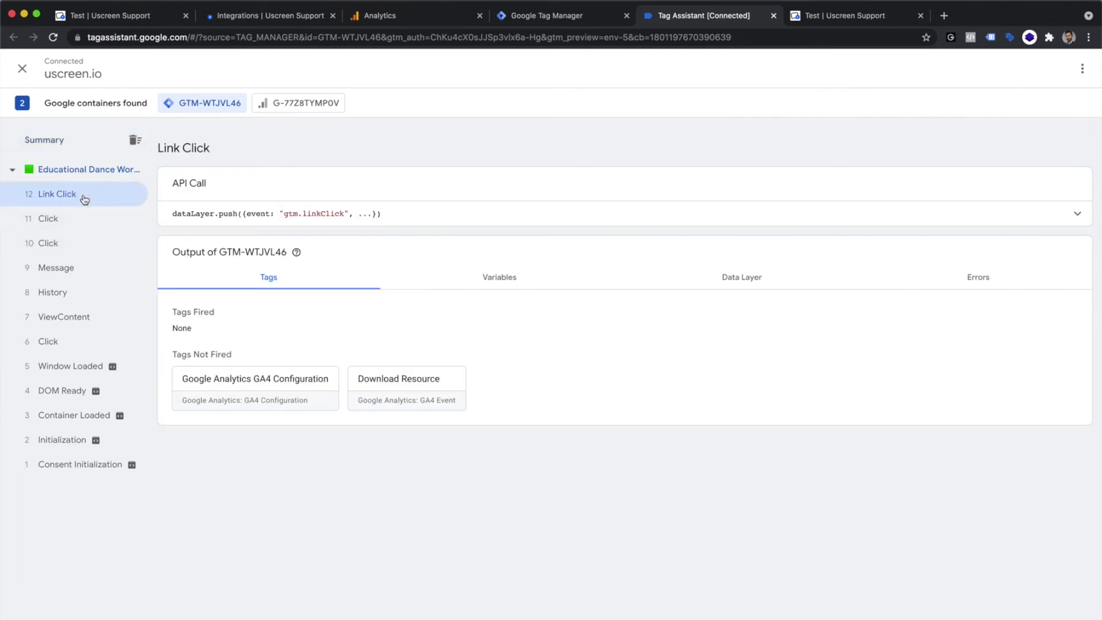
left_click(427, 391)
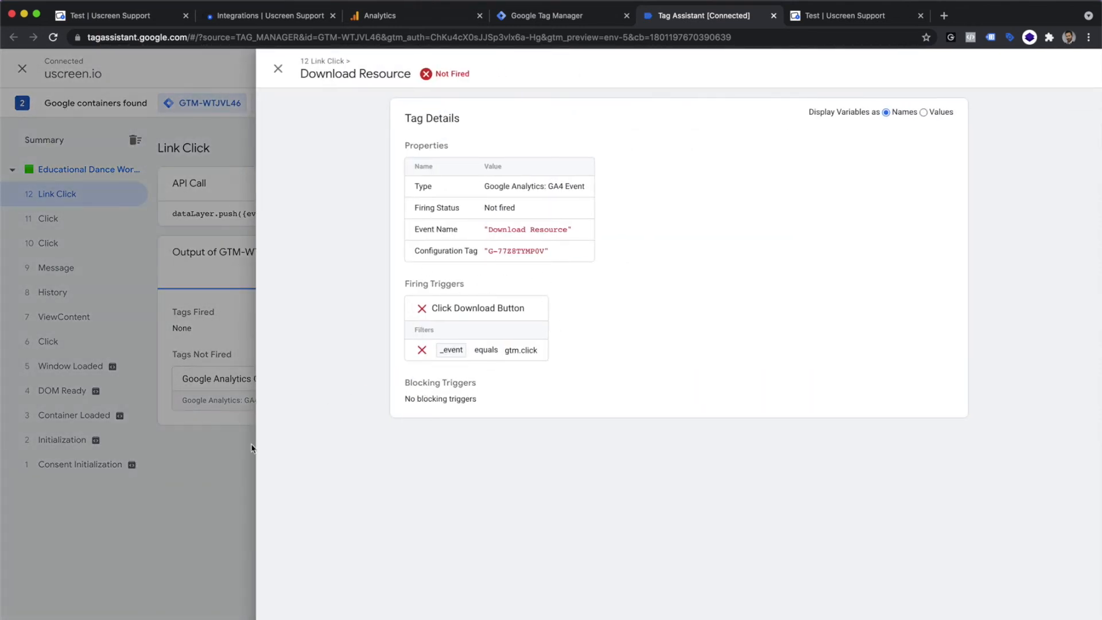
left_click(219, 454)
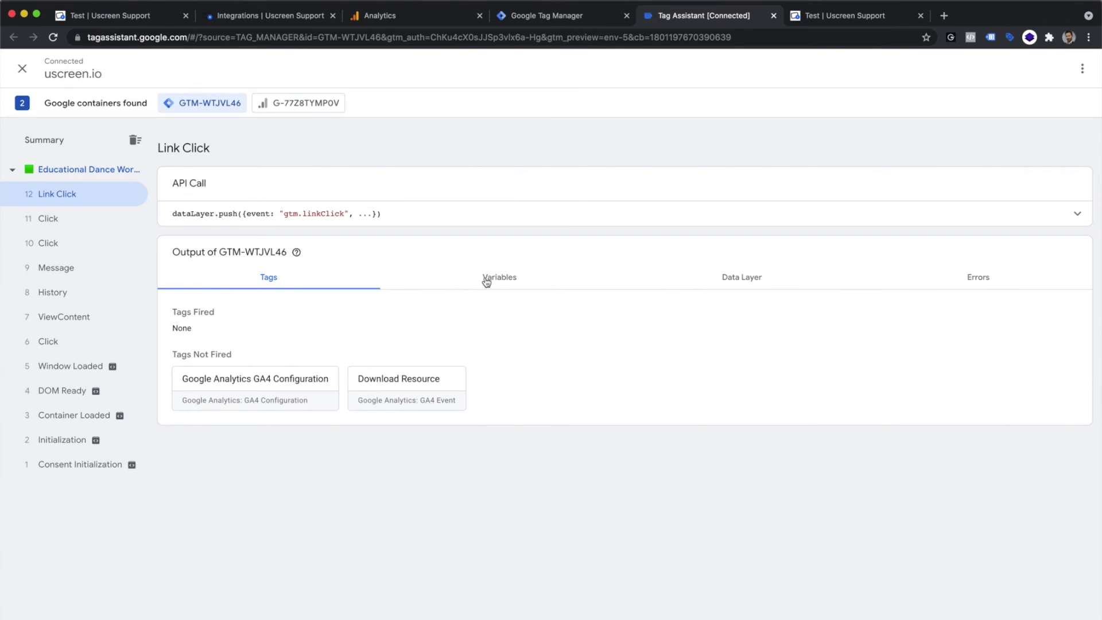
left_click(484, 281)
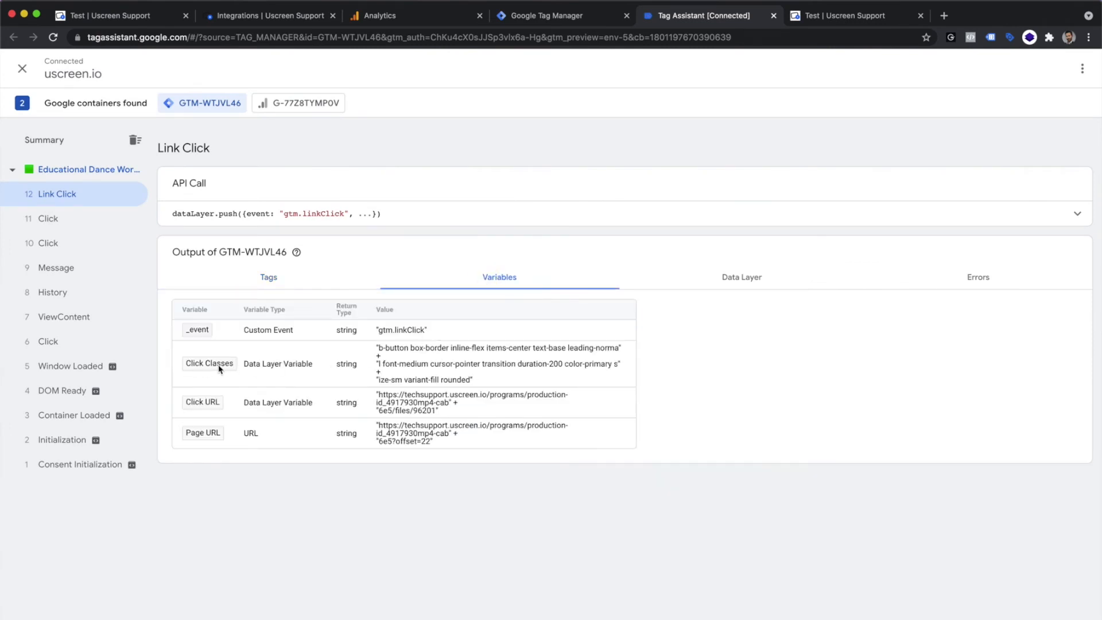
left_click_drag(380, 353, 567, 351)
right_click(567, 351)
left_click(576, 370)
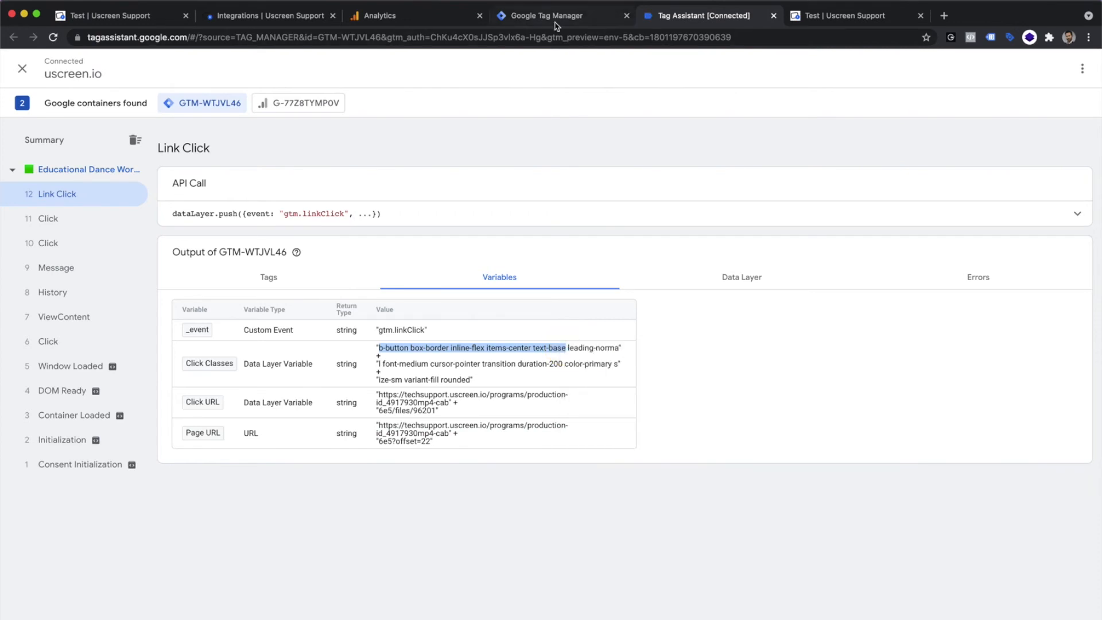
Step: In Tag Manager, restrict the Click Download Button trigger to Some Clicks where Click Classes contains "b-button box-border inline-flex items-center text-base"
left_click(554, 25)
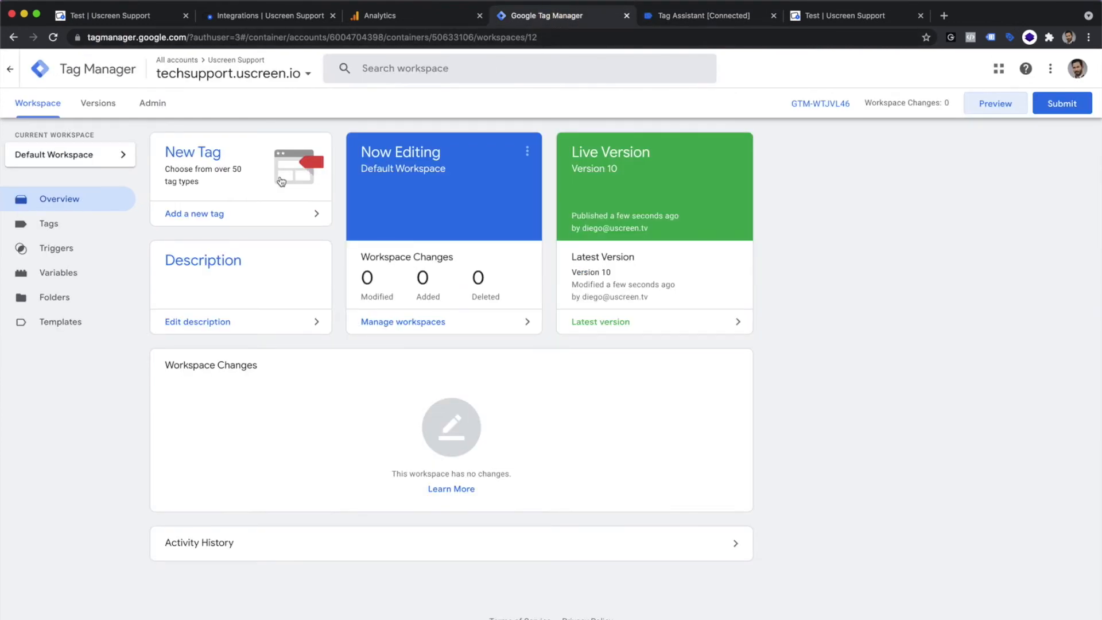
left_click(68, 250)
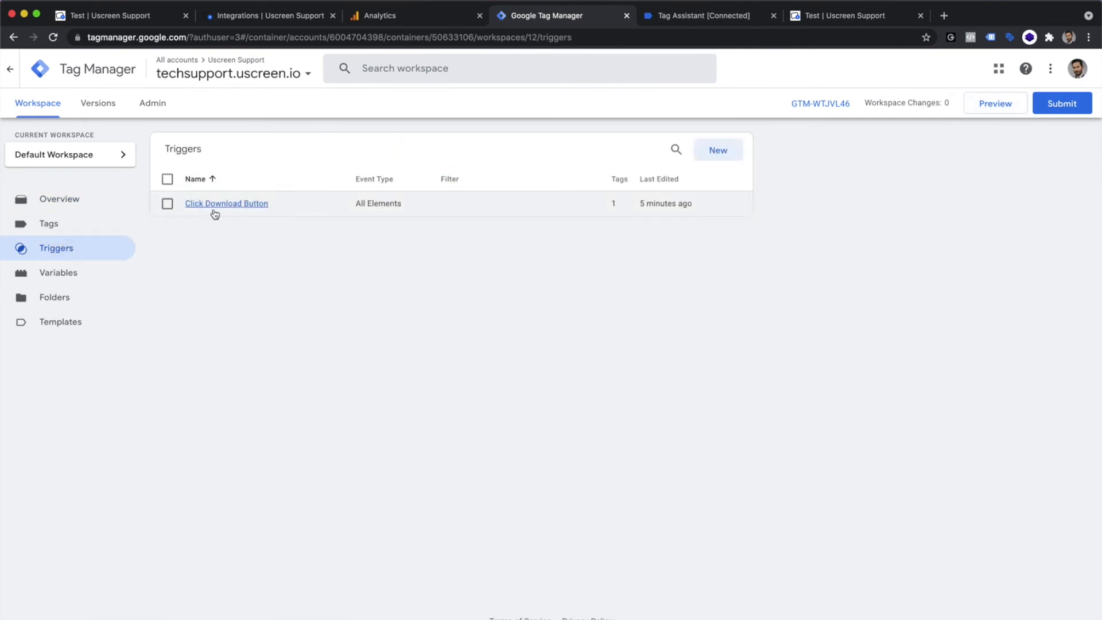
left_click(214, 204)
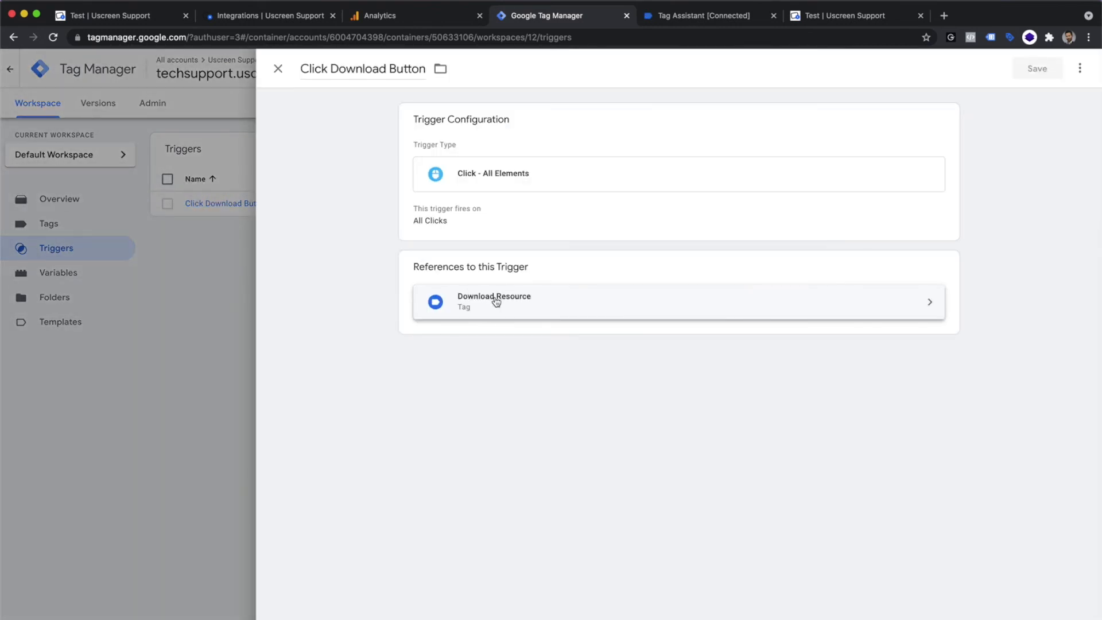
left_click(507, 176)
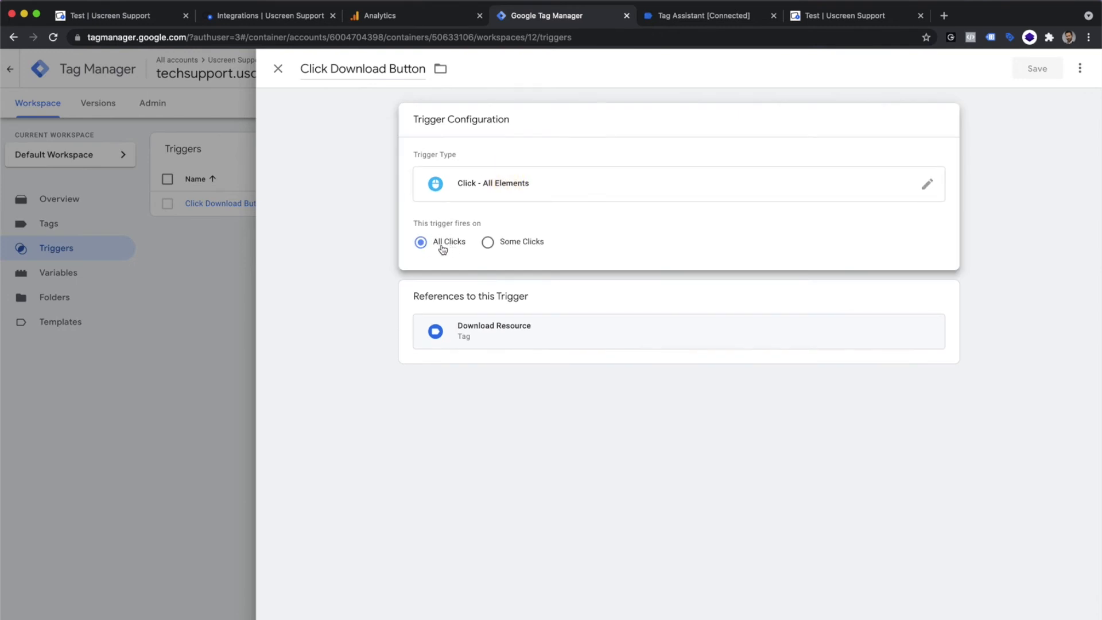
left_click(488, 243)
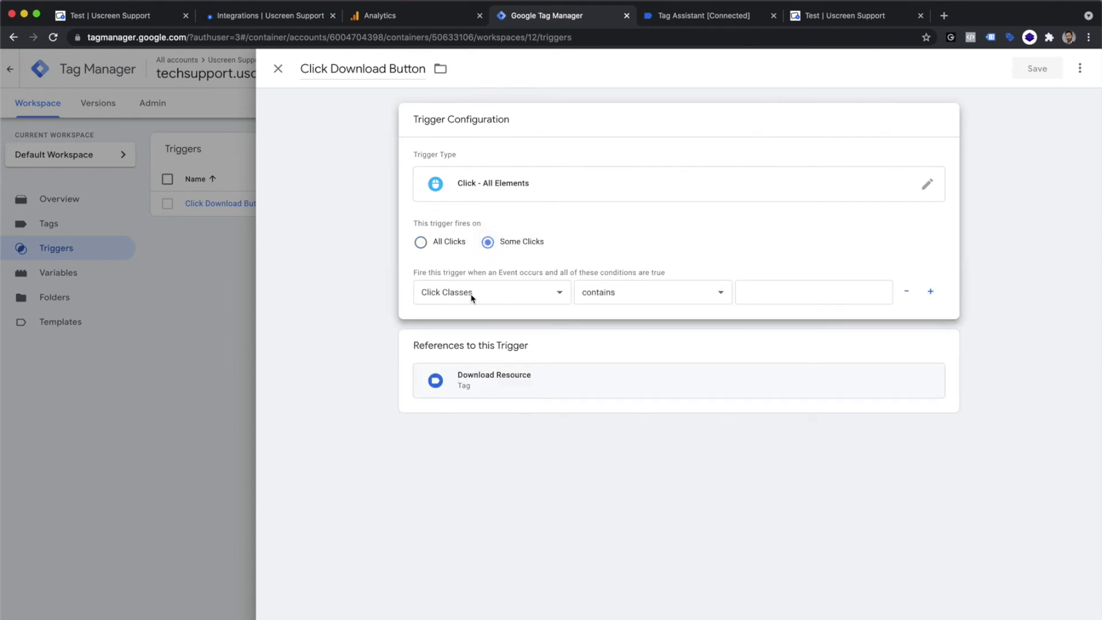
right_click(785, 291)
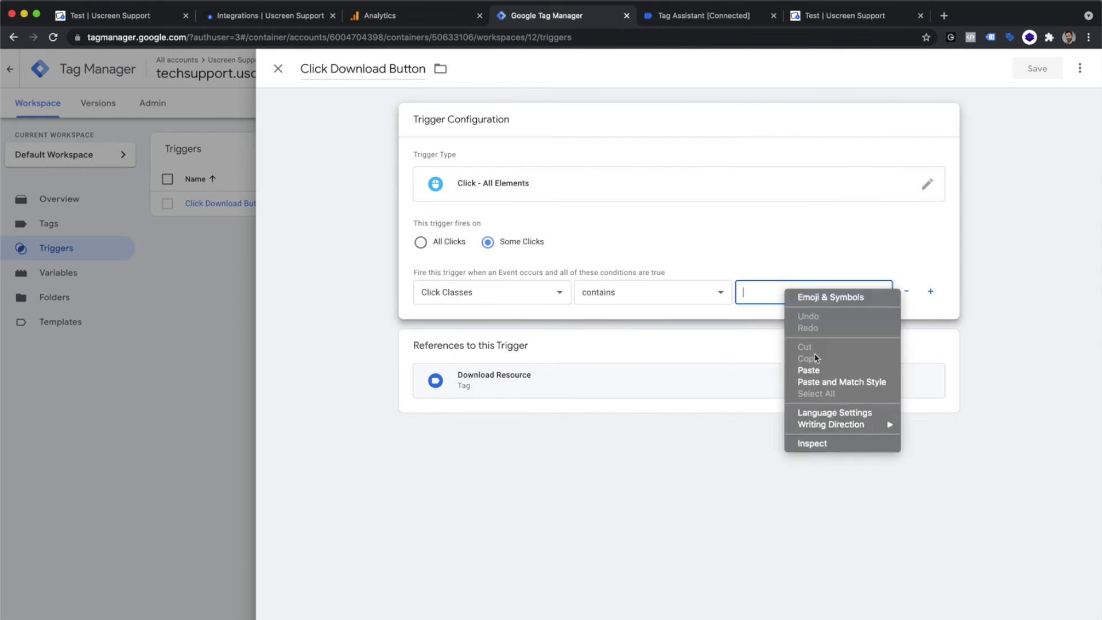
left_click(820, 370)
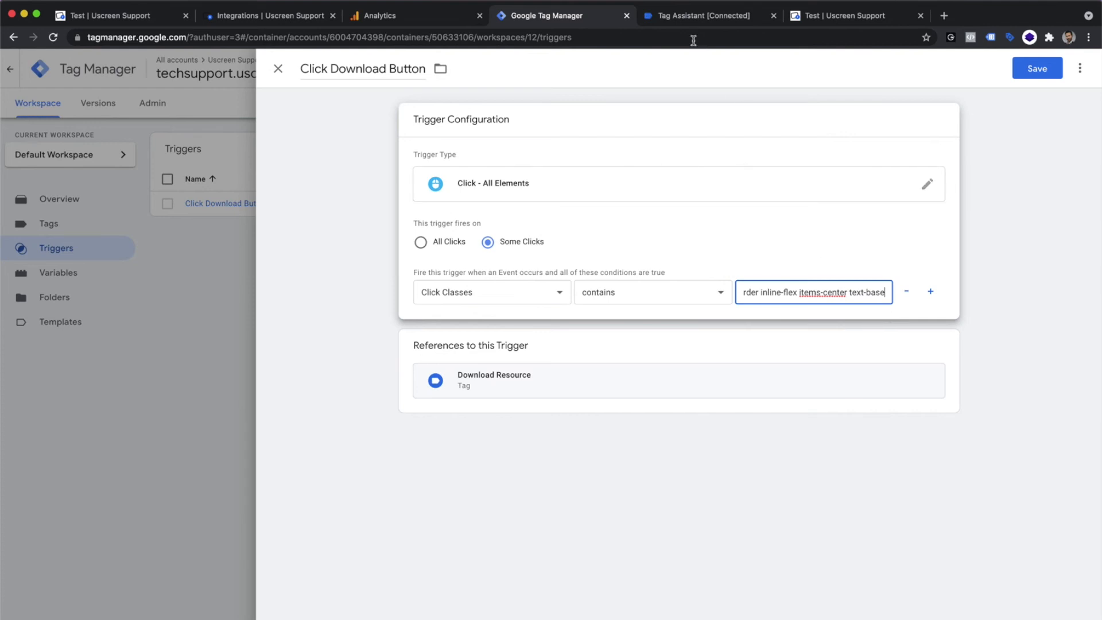
Step: In Tag Assistant, copy the word "files" from the Link Click event's Click URL value
left_click(692, 18)
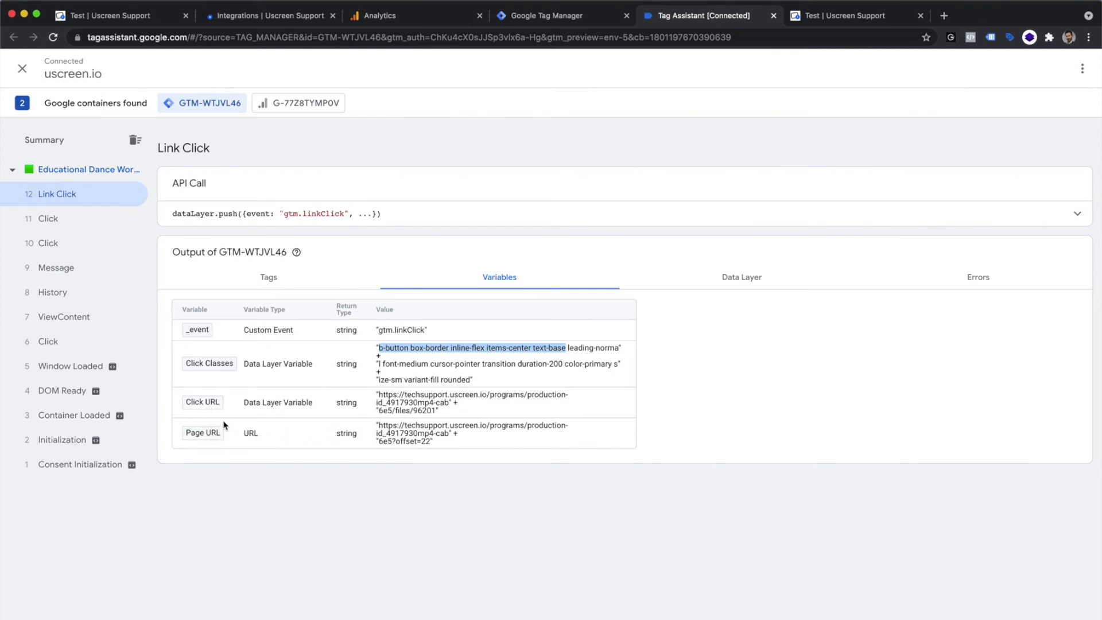
double_click(403, 412)
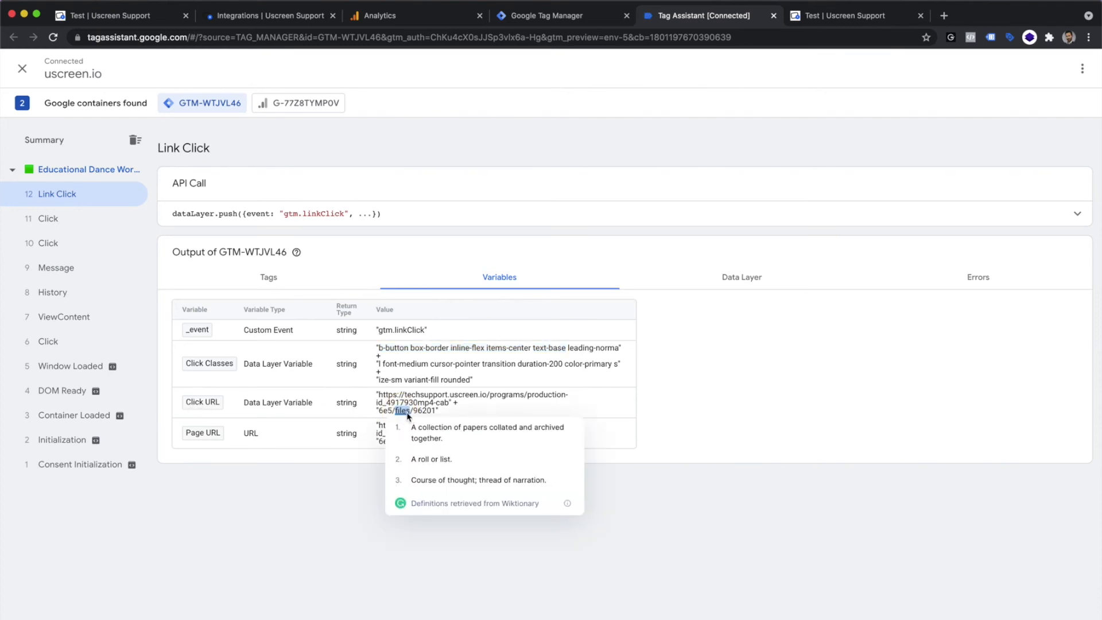
right_click(402, 411)
left_click(438, 388)
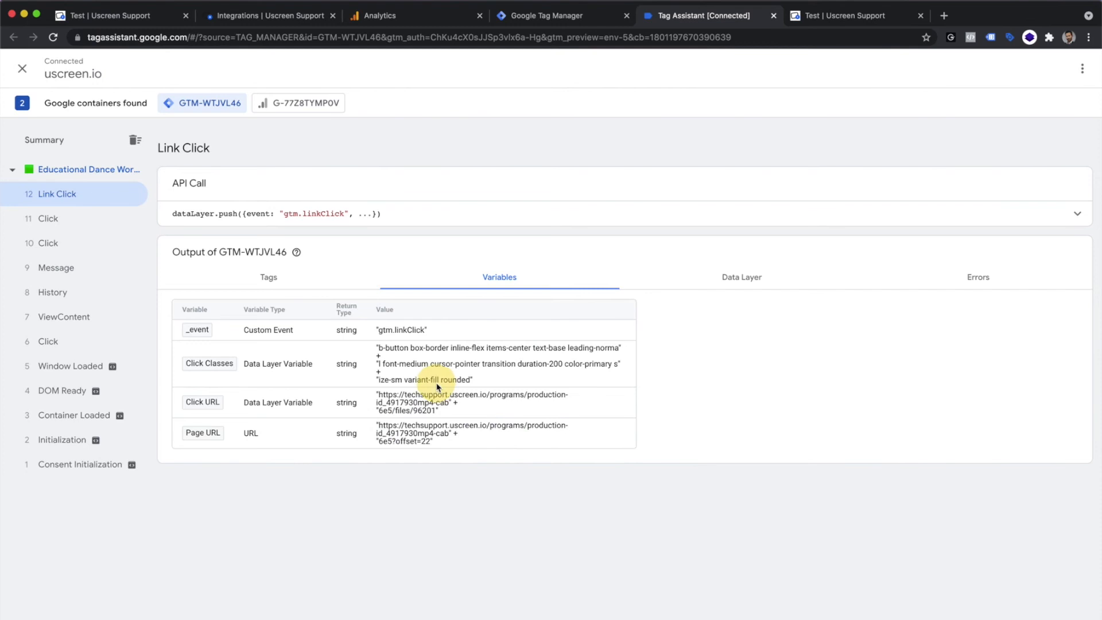
Step: Back in Tag Manager, add a second trigger condition, Click URL contains "files", and save the Click Download Button trigger
left_click(535, 15)
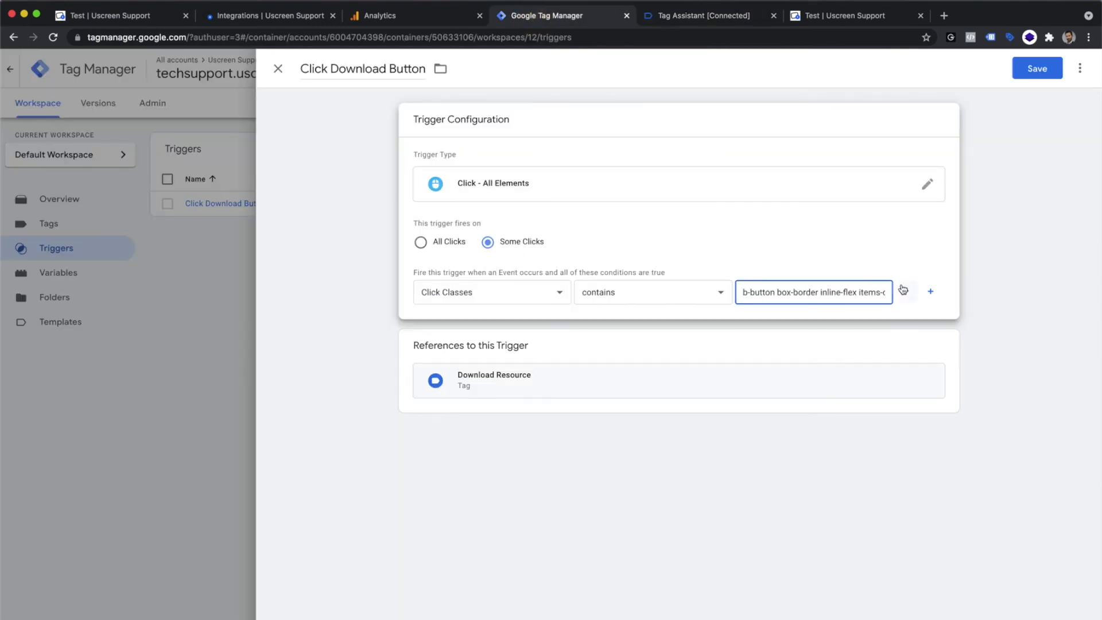
left_click(930, 291)
left_click(501, 330)
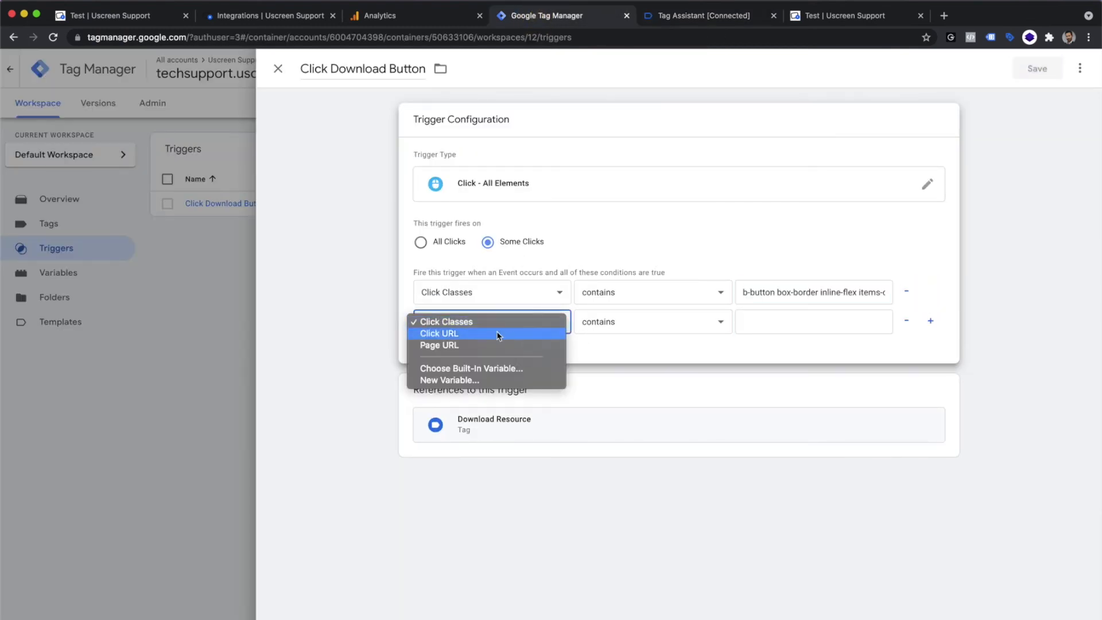
left_click(451, 337)
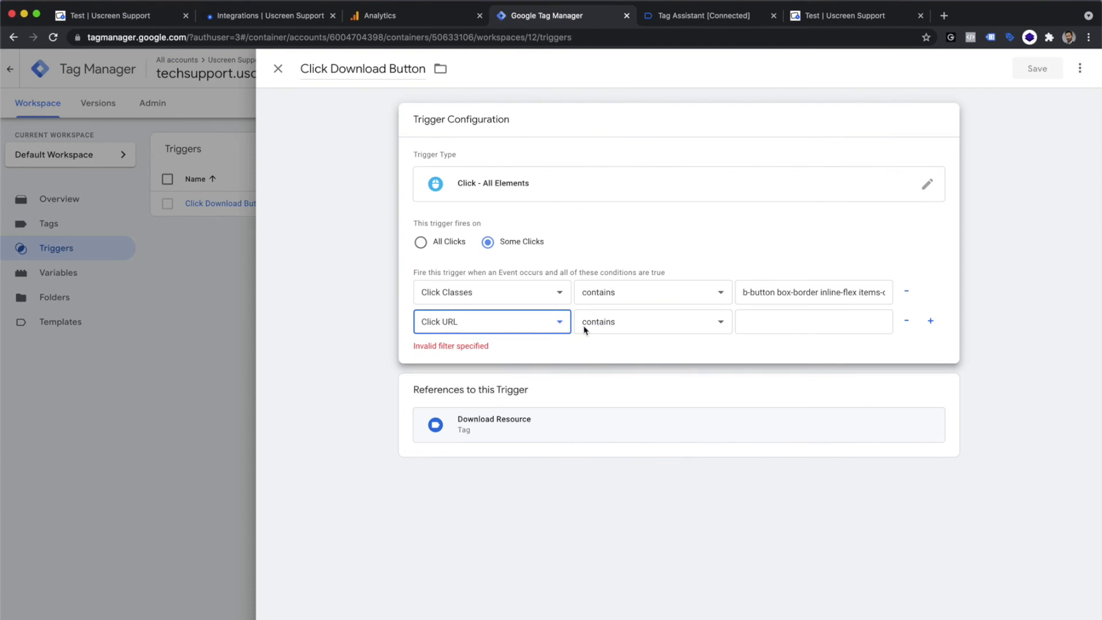
right_click(757, 322)
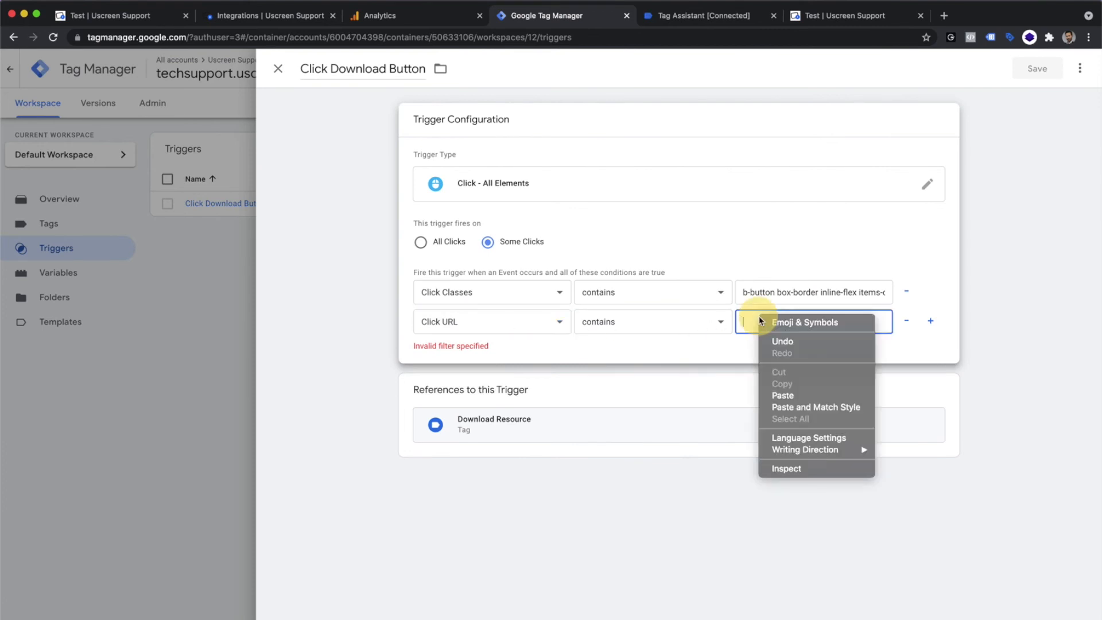
left_click(785, 395)
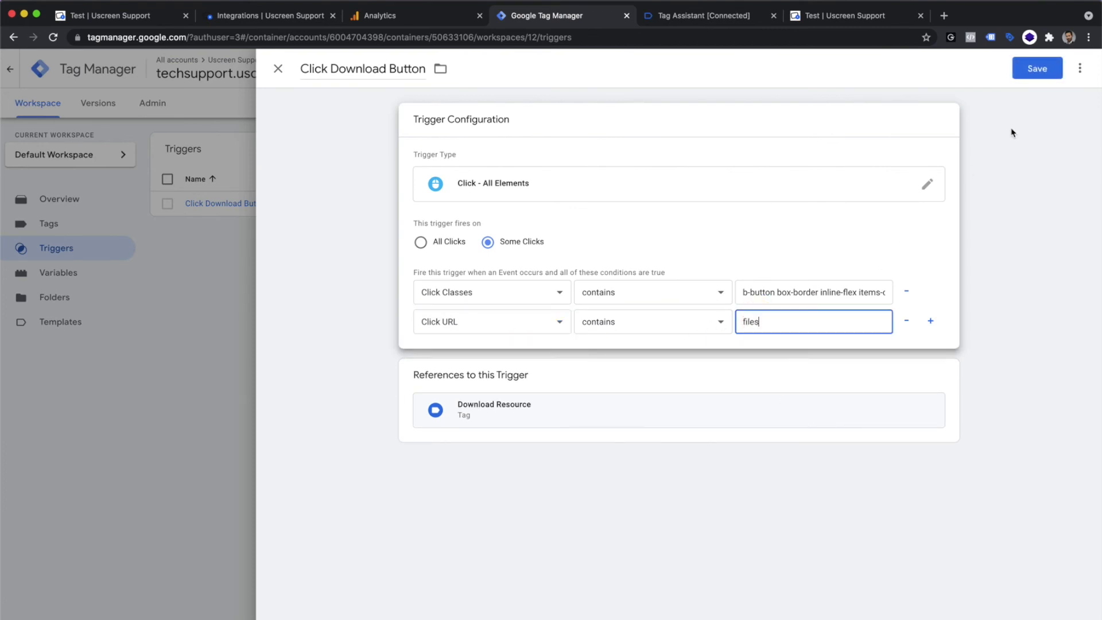
left_click(1037, 68)
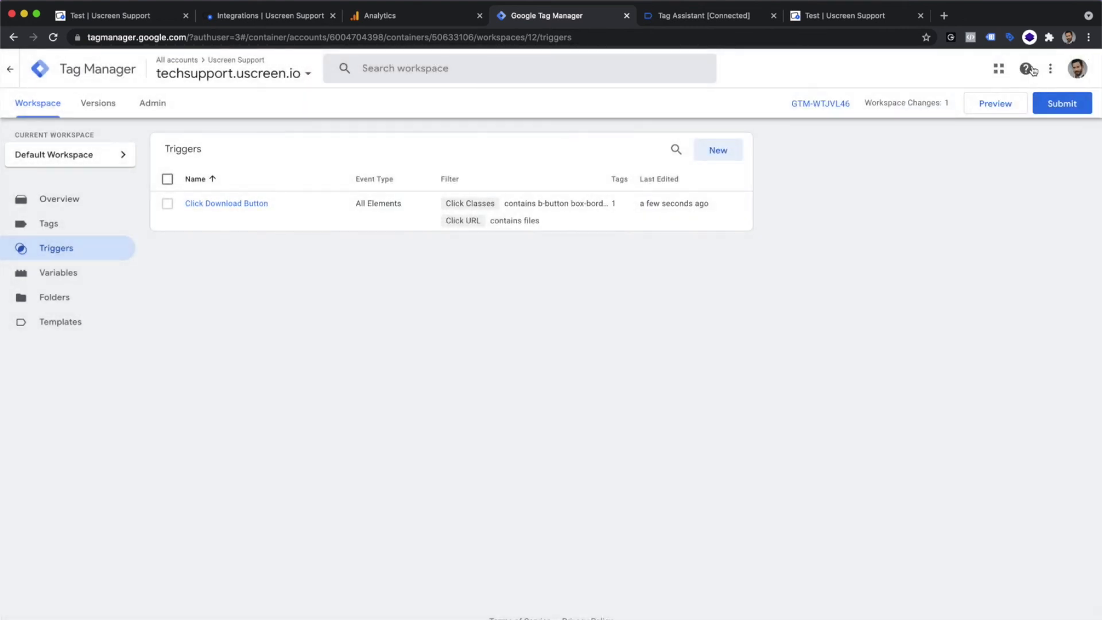
Step: Submit the workspace changes and publish them as a version named Add Download Resource Button
double_click(1050, 106)
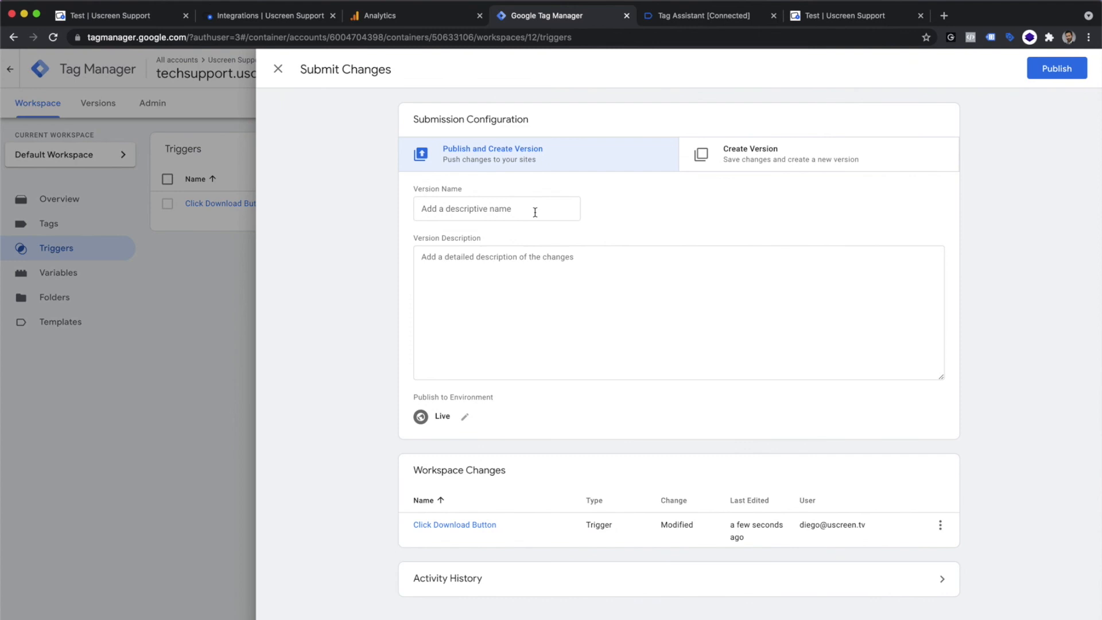
left_click(526, 212)
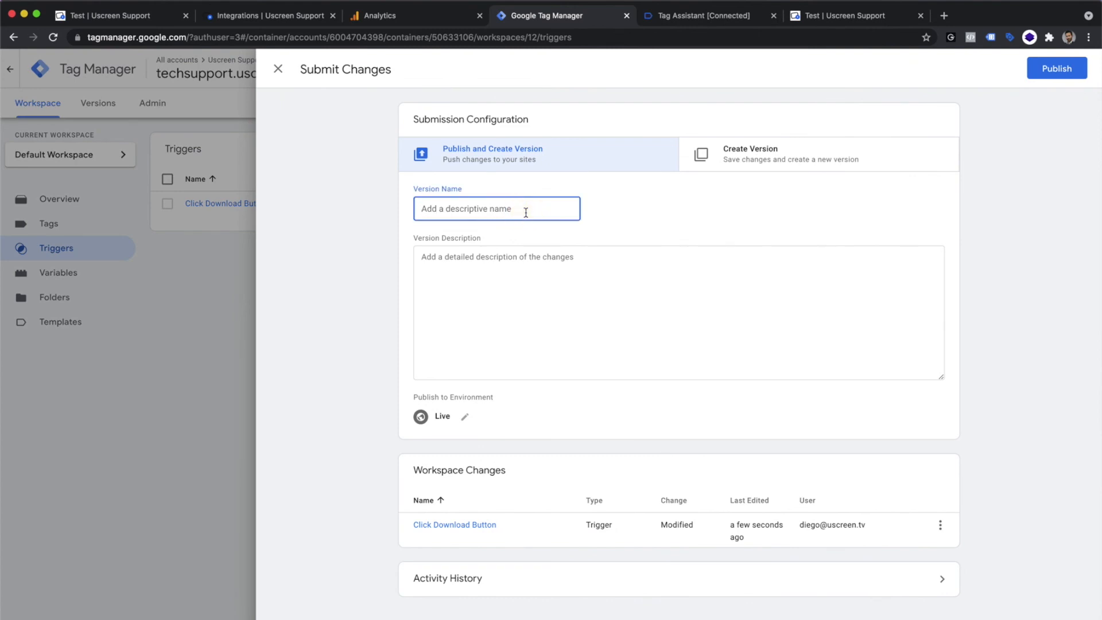
type("Add Download Resource Button")
left_click(1048, 77)
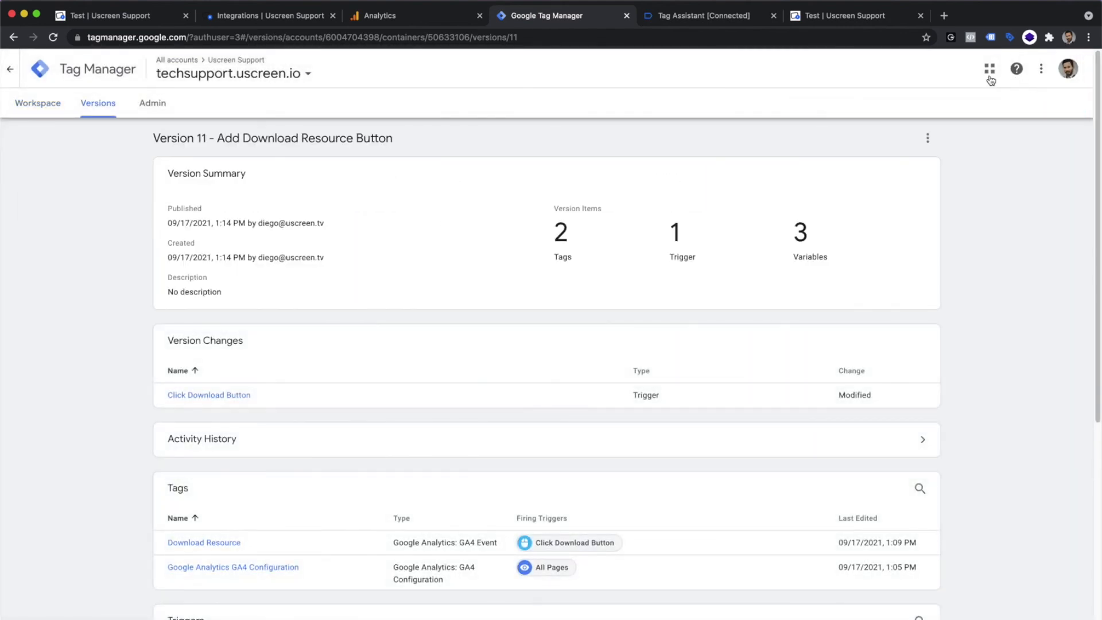
Step: Finish the existing Tag Assistant debug session from the connected Uscreen page and close Tag Assistant
left_click(856, 22)
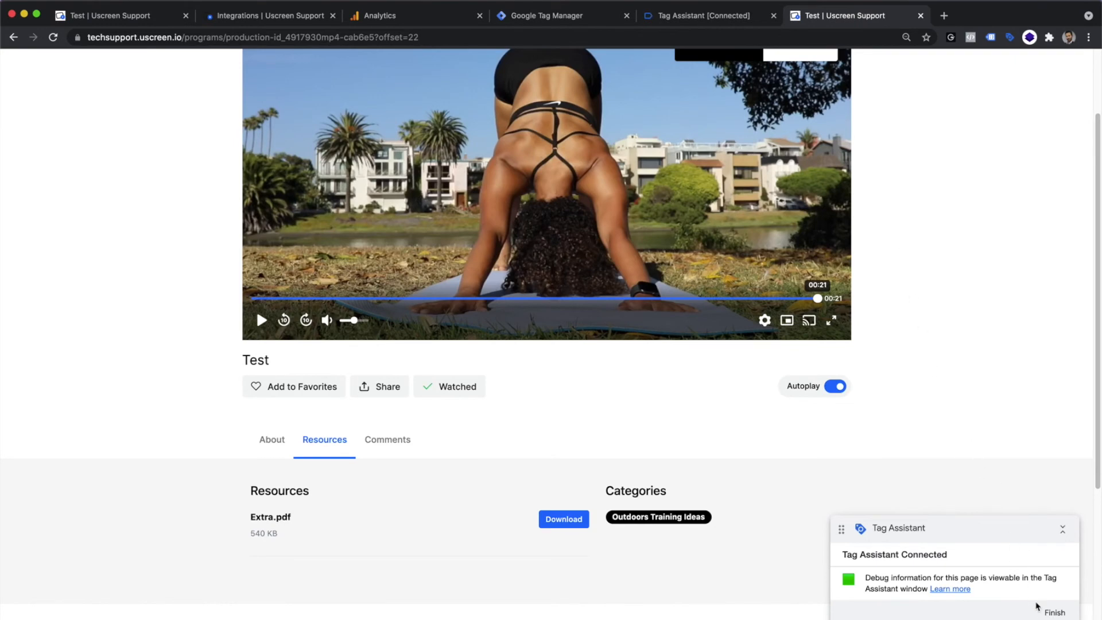
left_click(1054, 612)
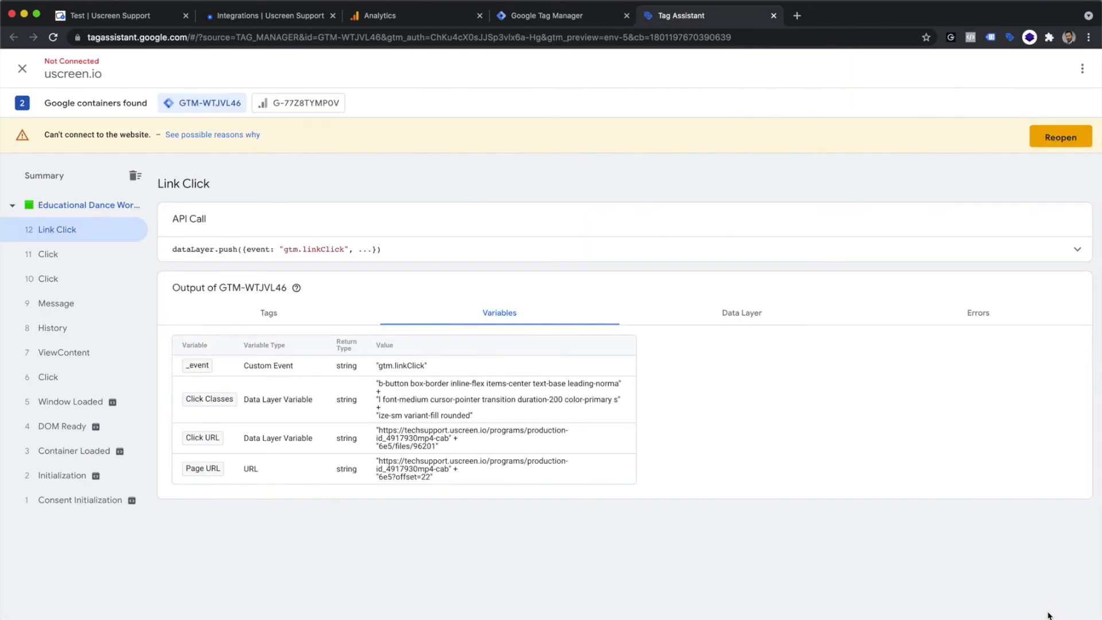
left_click(774, 16)
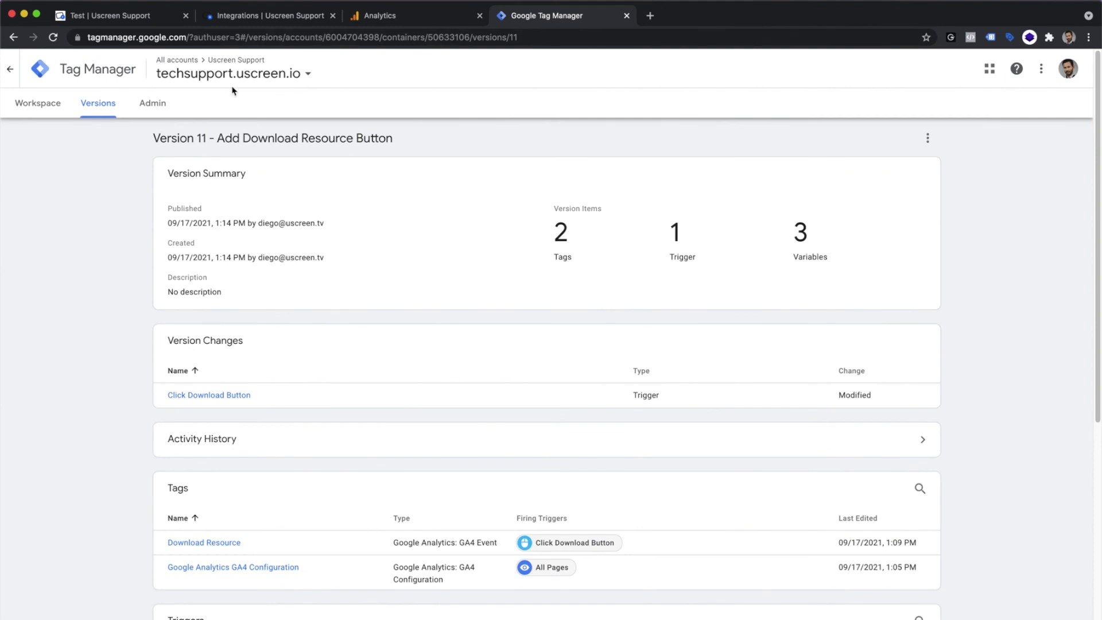
left_click(28, 106)
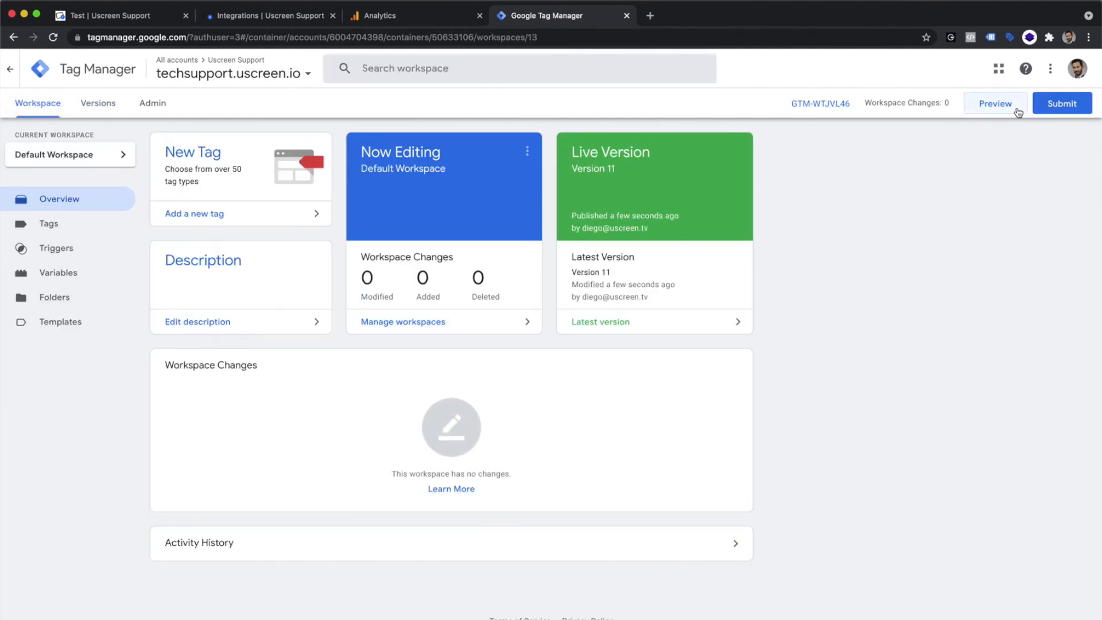
left_click(1018, 112)
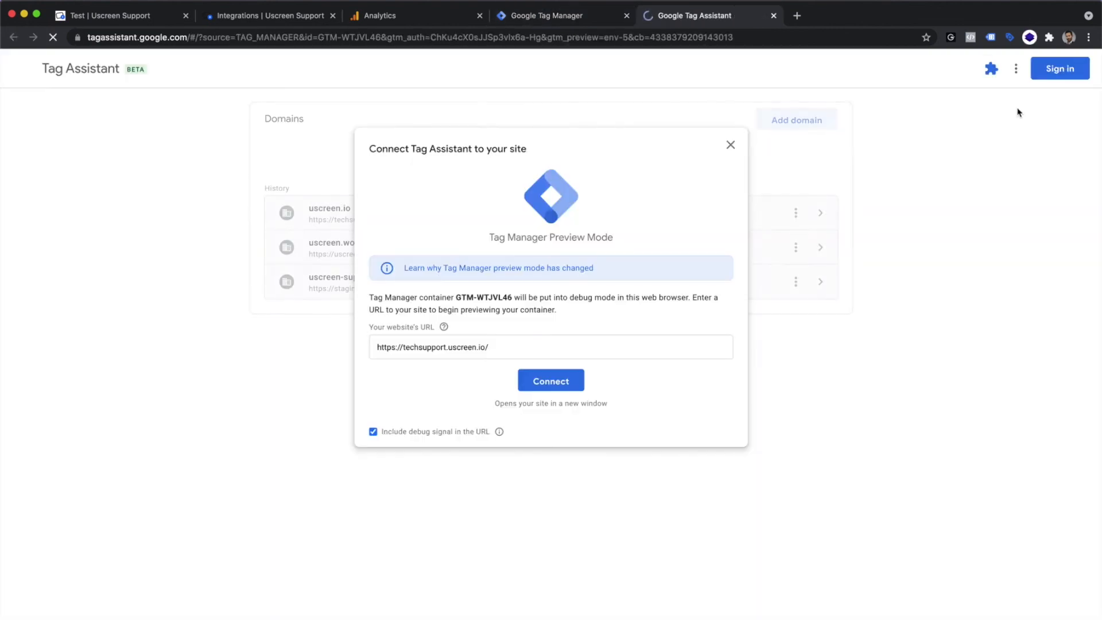
left_click(549, 380)
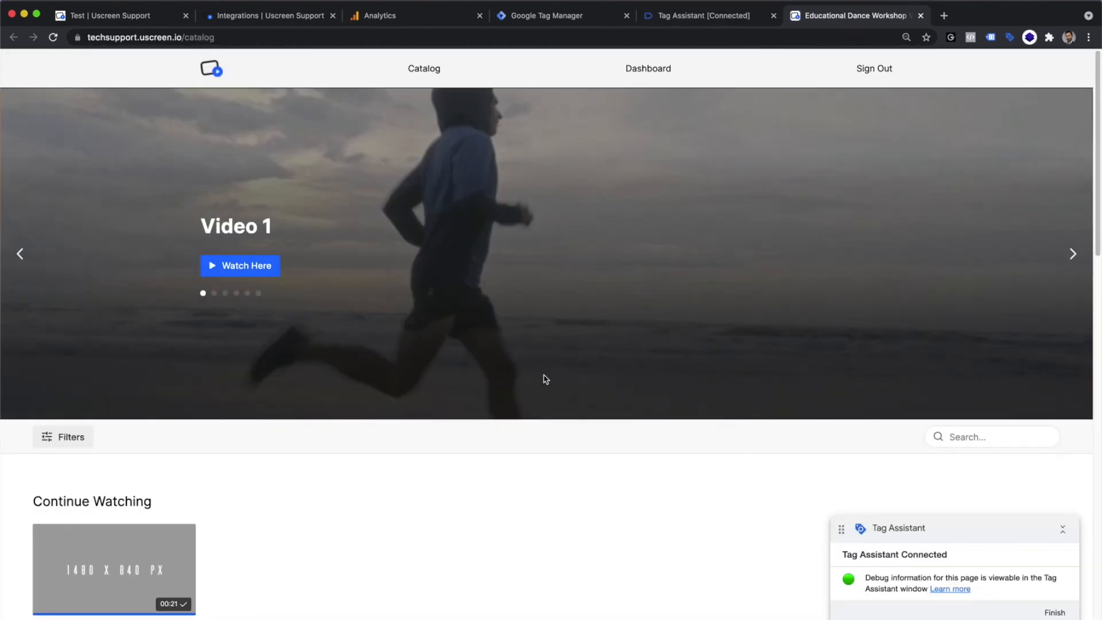
Step: On the newly connected Uscreen site, open the Test video and download Extra.pdf from its resources
left_click(137, 558)
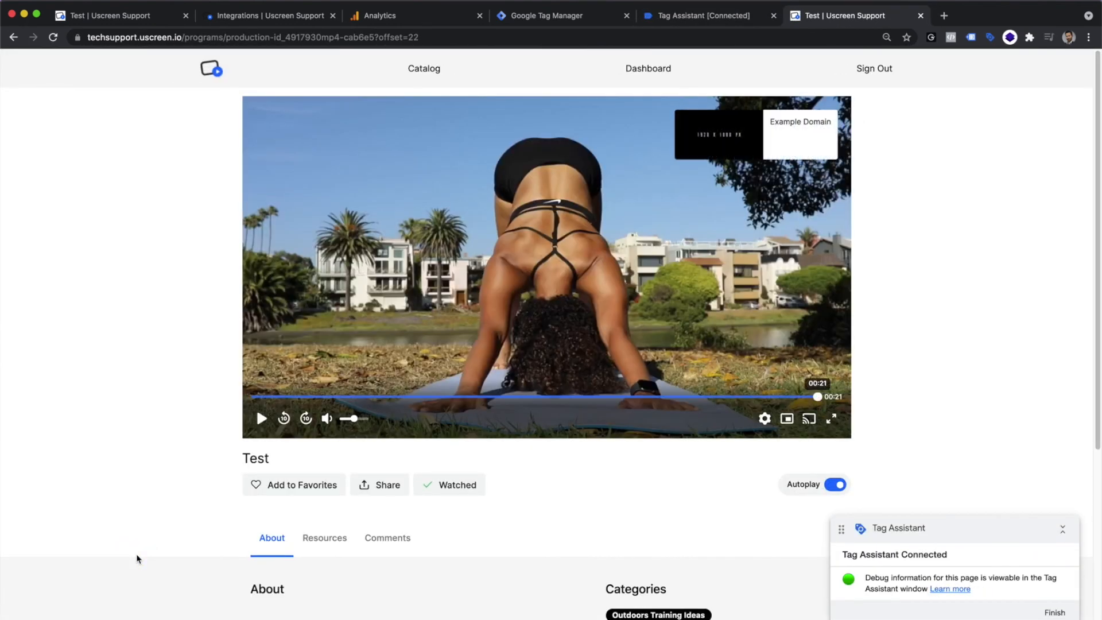
scroll(138, 558, "down", 1)
left_click(309, 523)
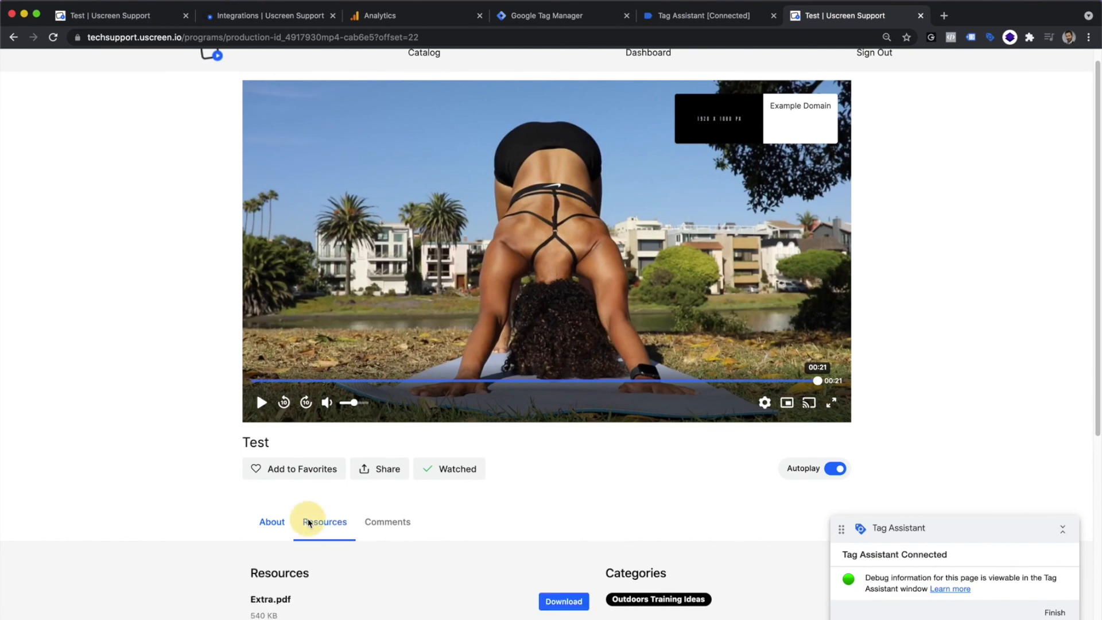
scroll(308, 522, "down", 2)
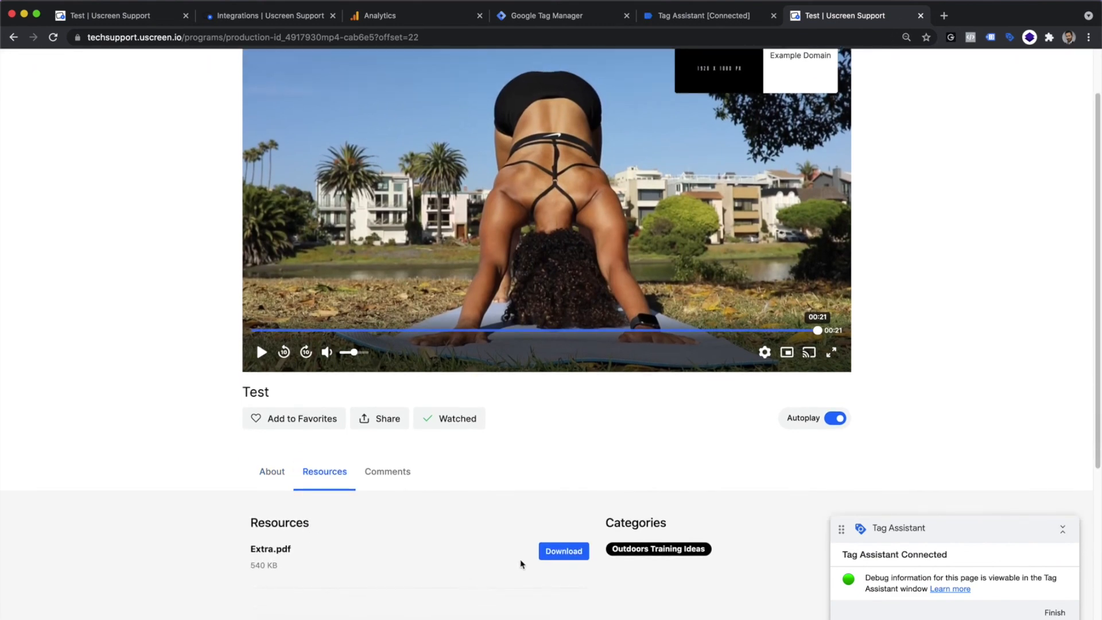
left_click(553, 557)
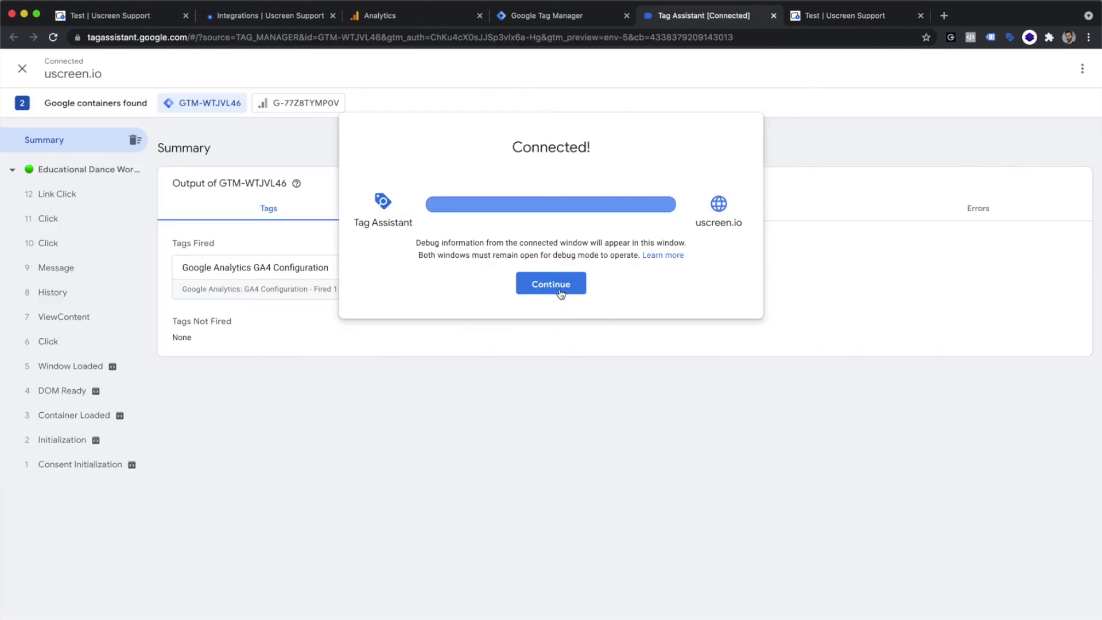
Step: In Tag Assistant, examine the Download Resource tag's firing status and trigger filters for the Link Click event and the Click event below it
left_click(560, 293)
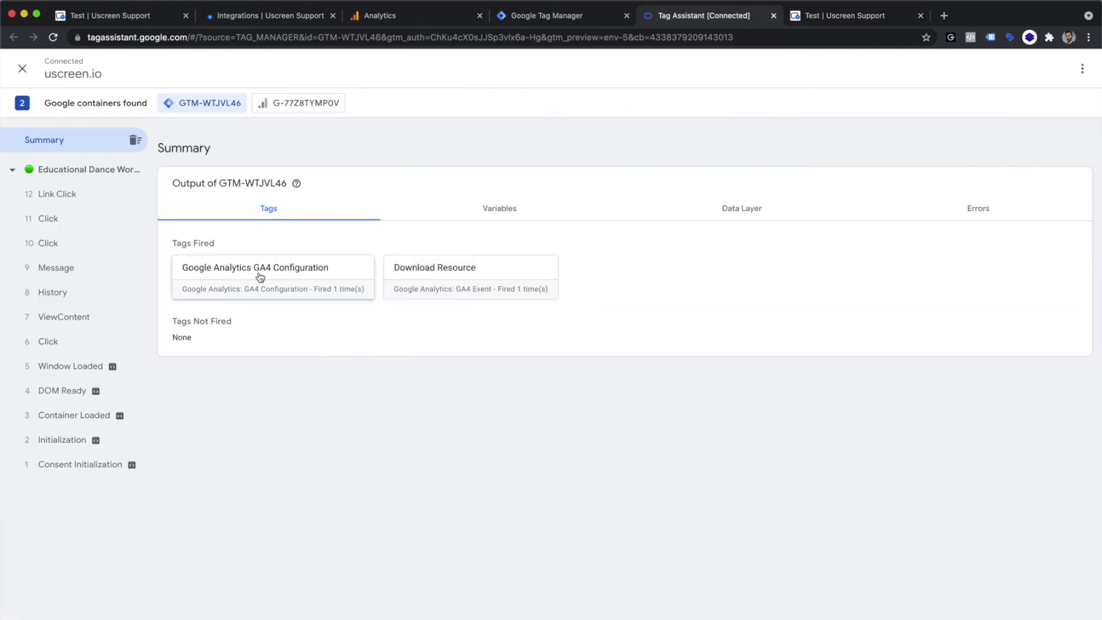
left_click(78, 198)
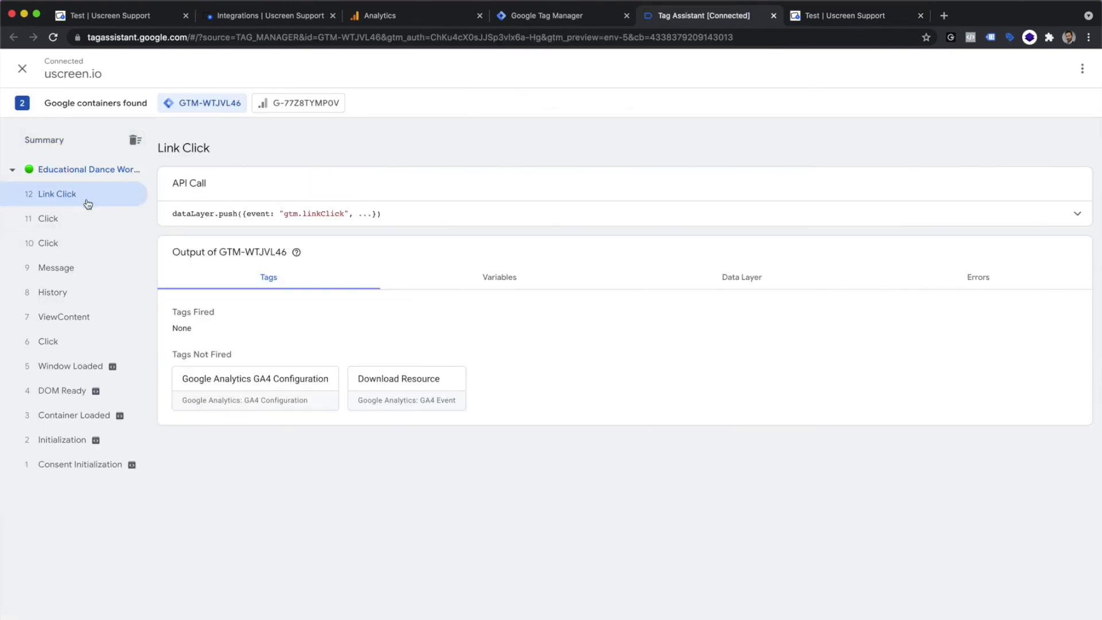
left_click(426, 395)
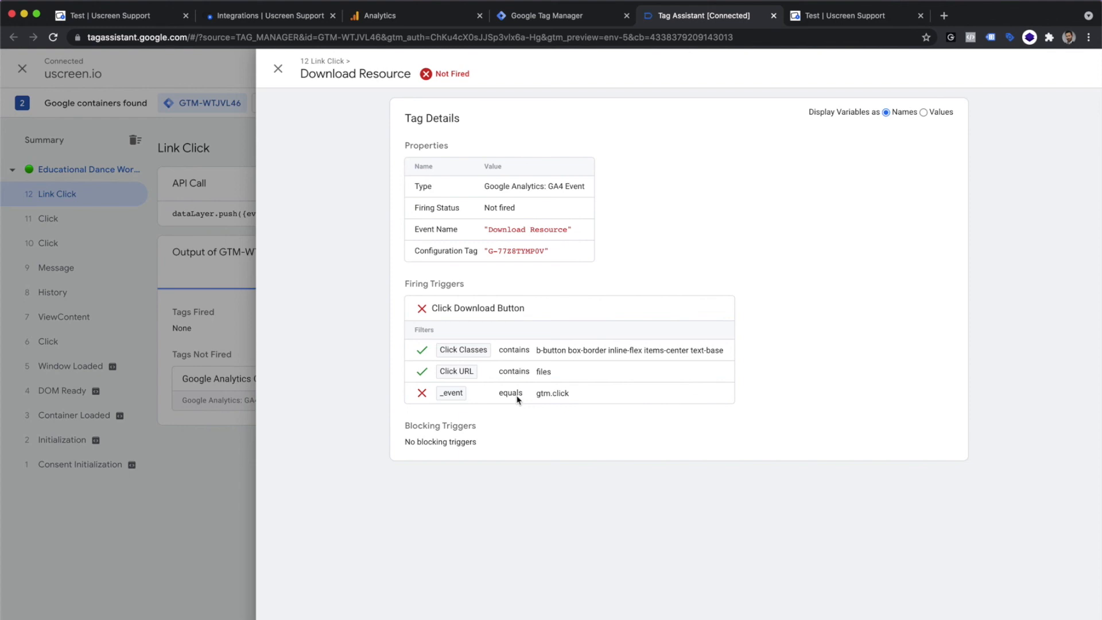
left_click(253, 392)
left_click(58, 221)
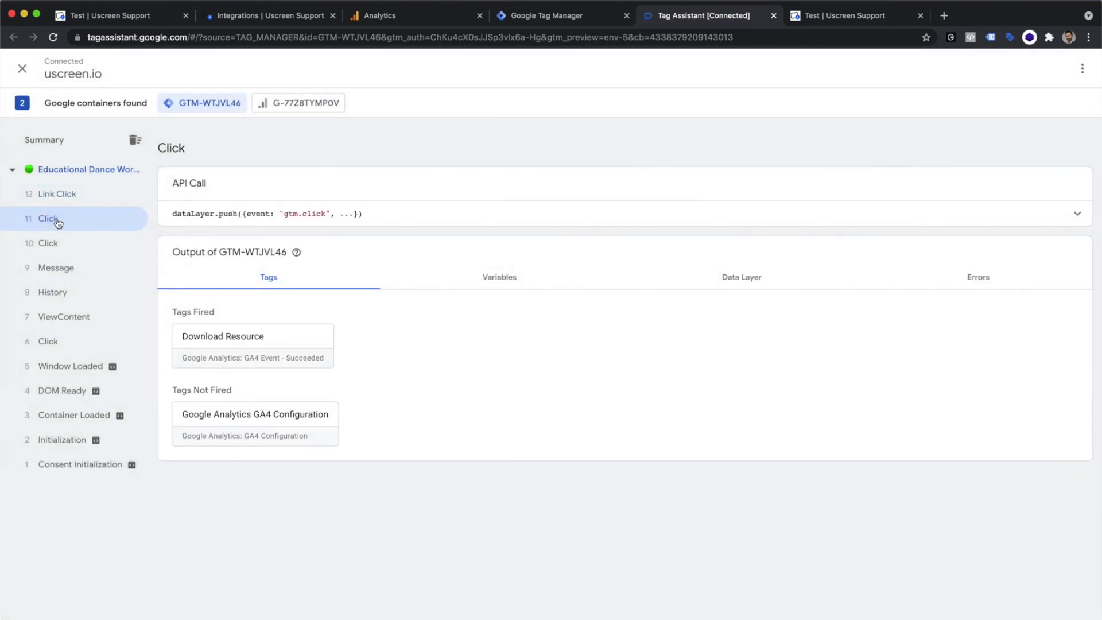
left_click(240, 335)
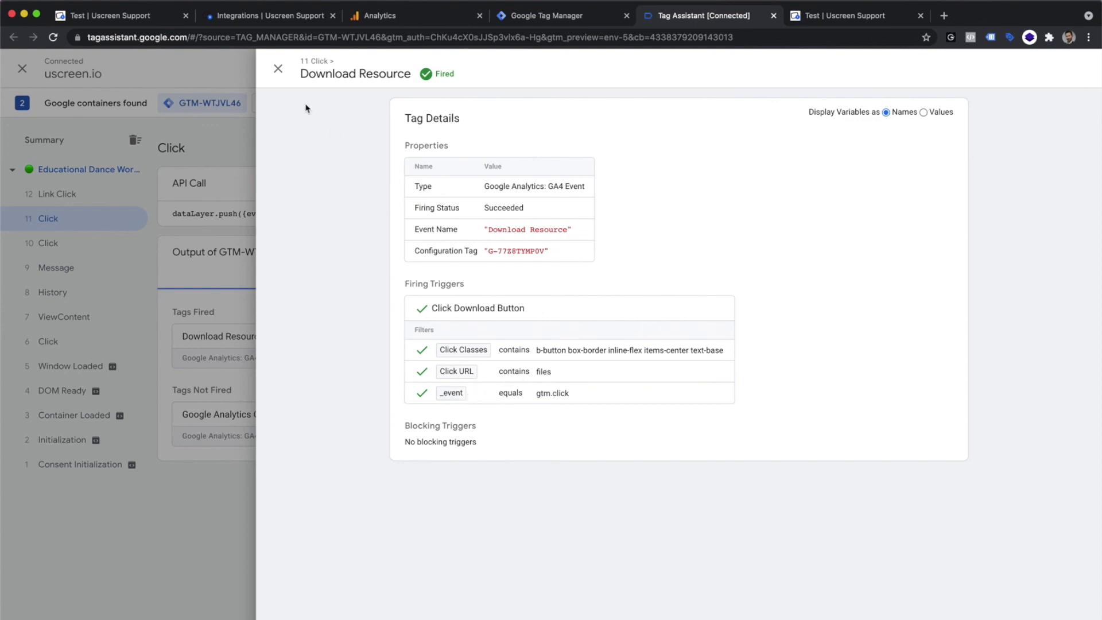
left_click(278, 69)
Step: In Google Analytics, leave the web stream details and check the Realtime report's users per minute and Download Resource event count
left_click(391, 16)
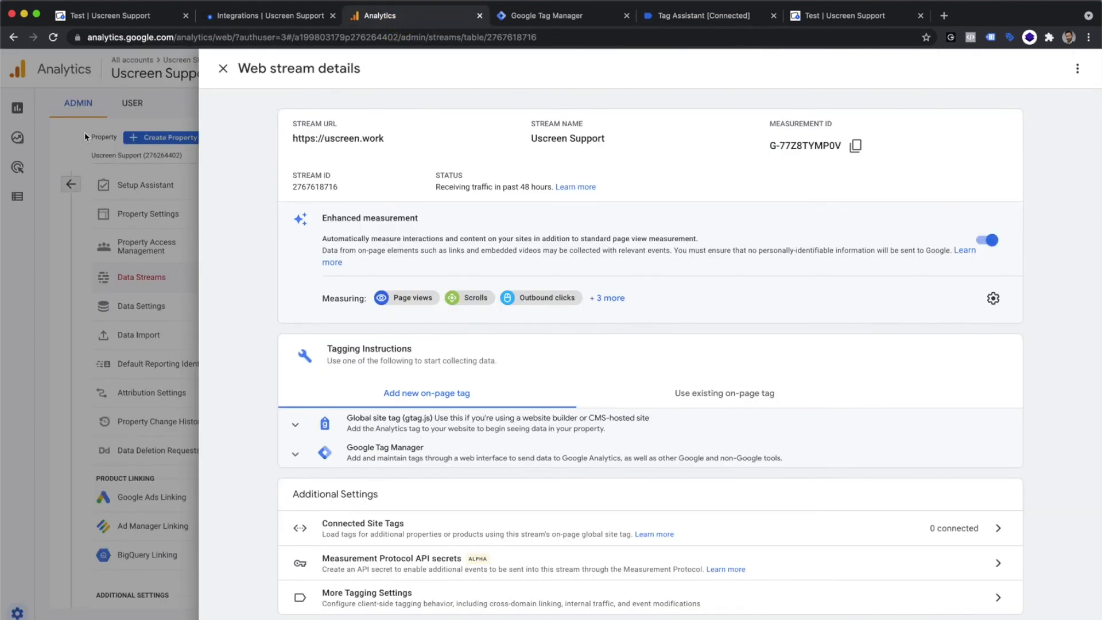
left_click(85, 136)
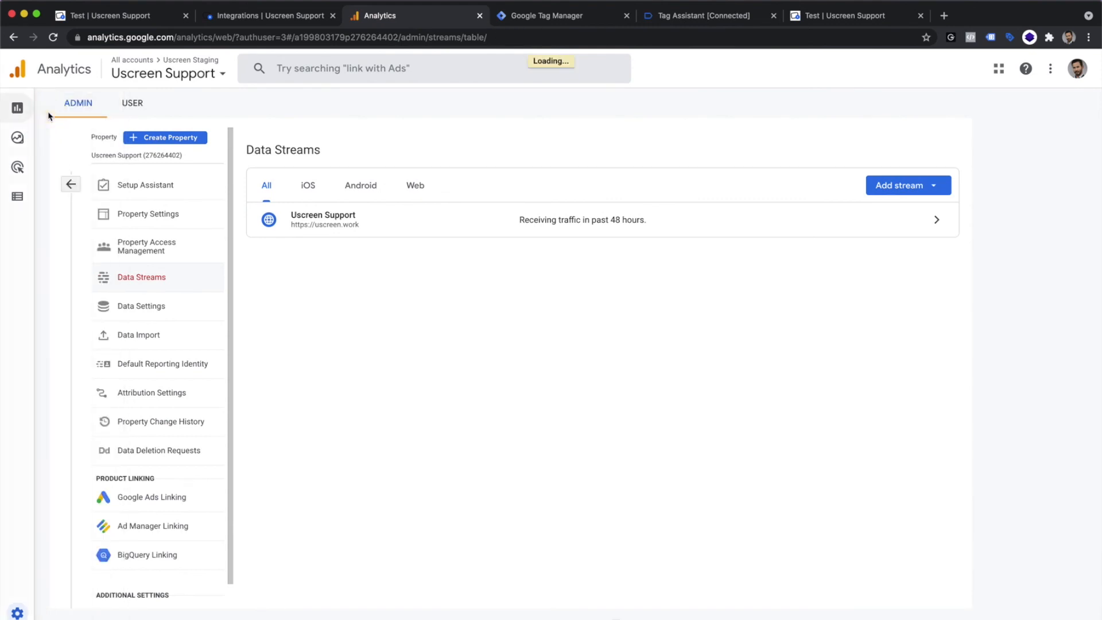
left_click(48, 114)
left_click(74, 129)
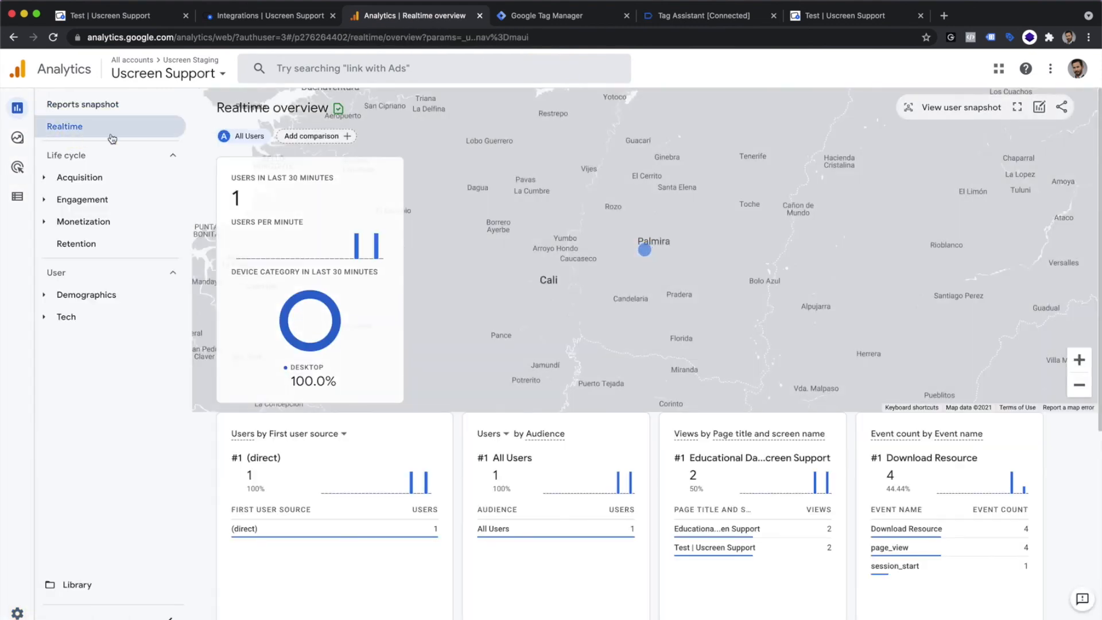
mouse_move(354, 238)
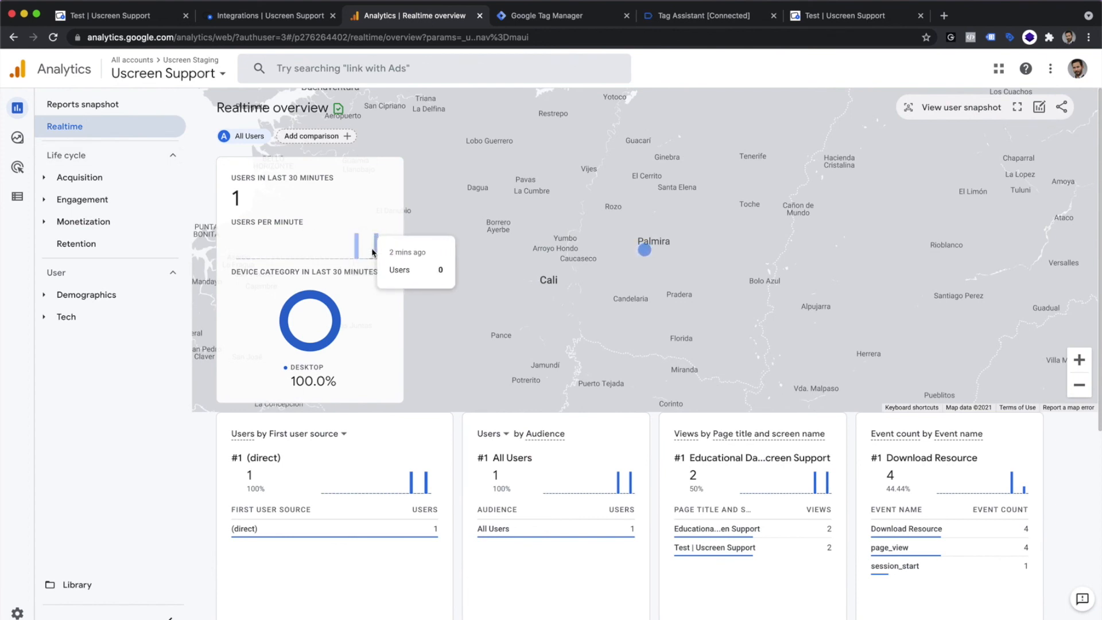
mouse_move(950, 474)
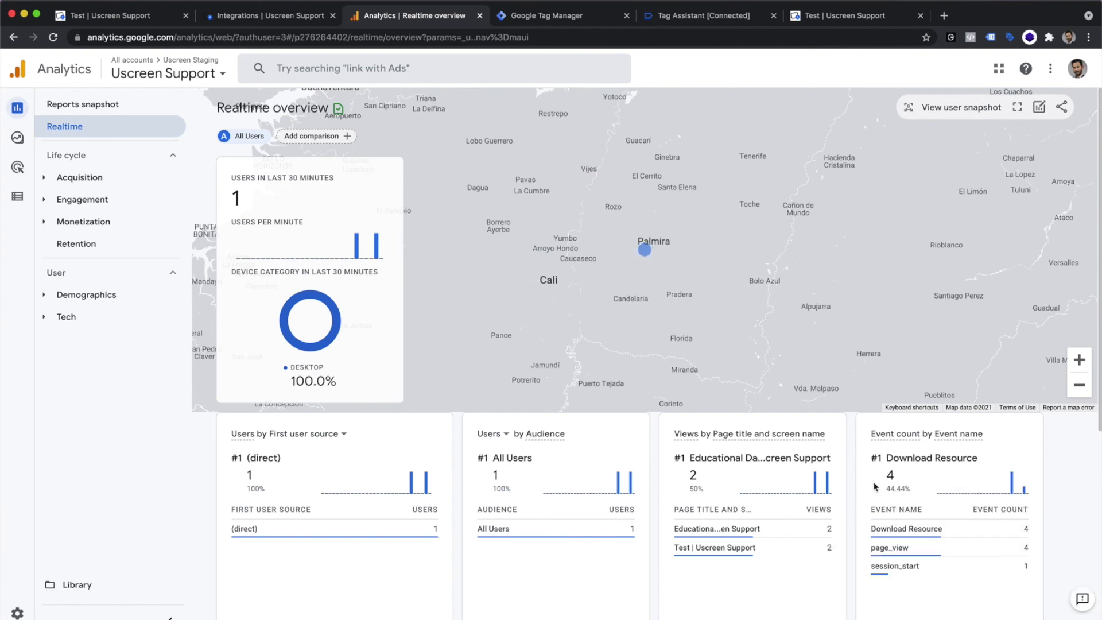
mouse_move(1015, 539)
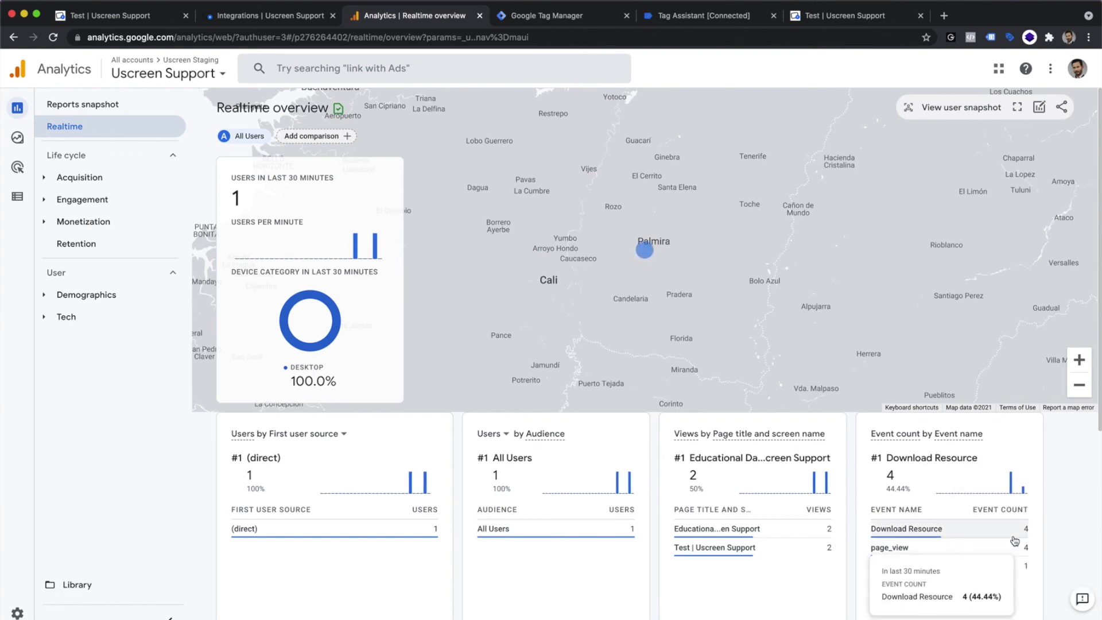